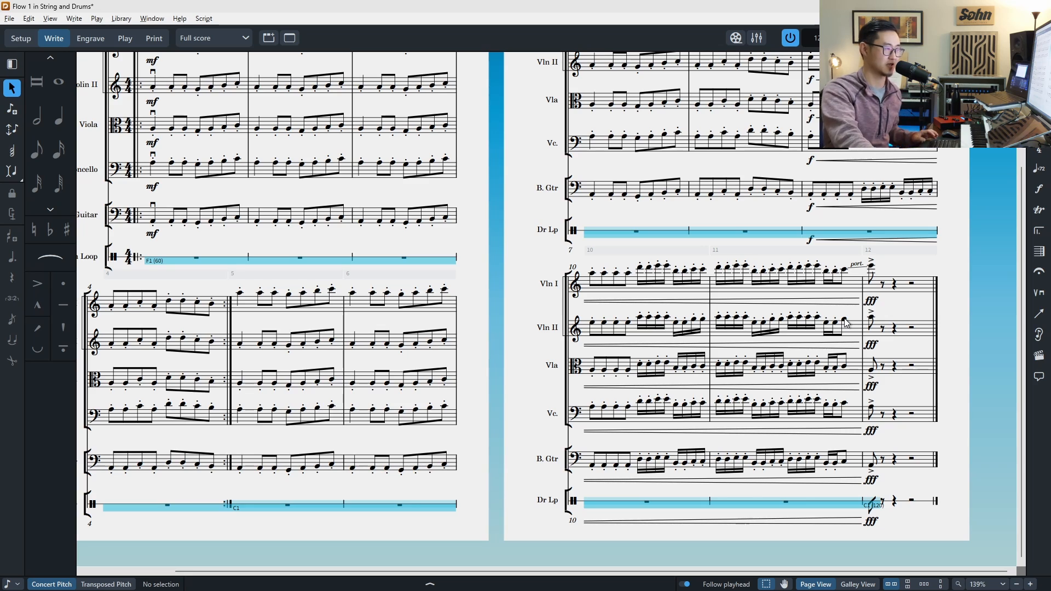
Step: Add glissando lines from the last notes of bar 11 to bar 12 in Violin II, Viola, Cello and Bass Guitar
shift+click(848, 465)
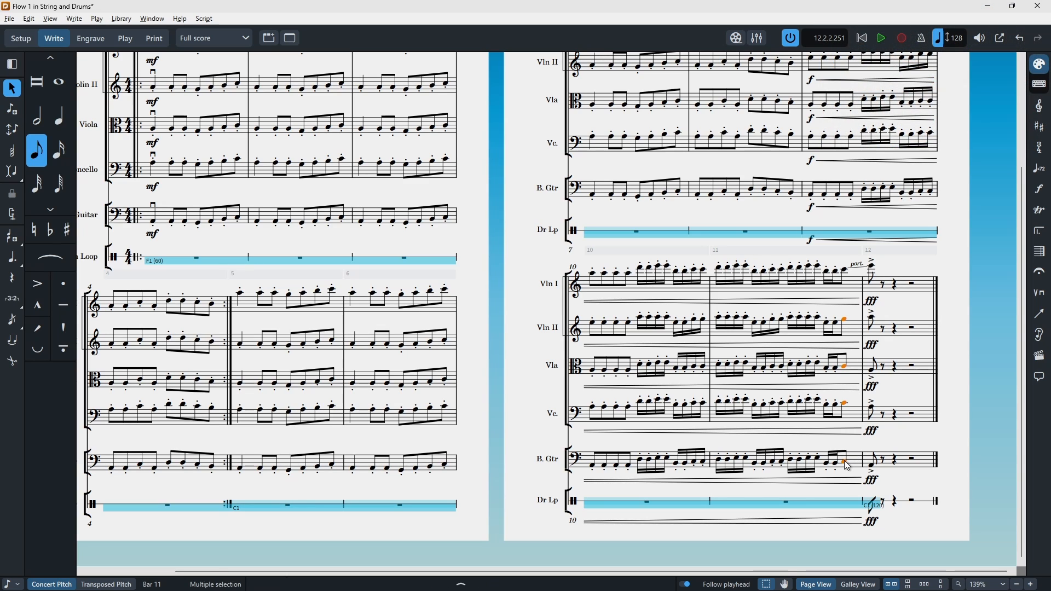
key(shift+o)
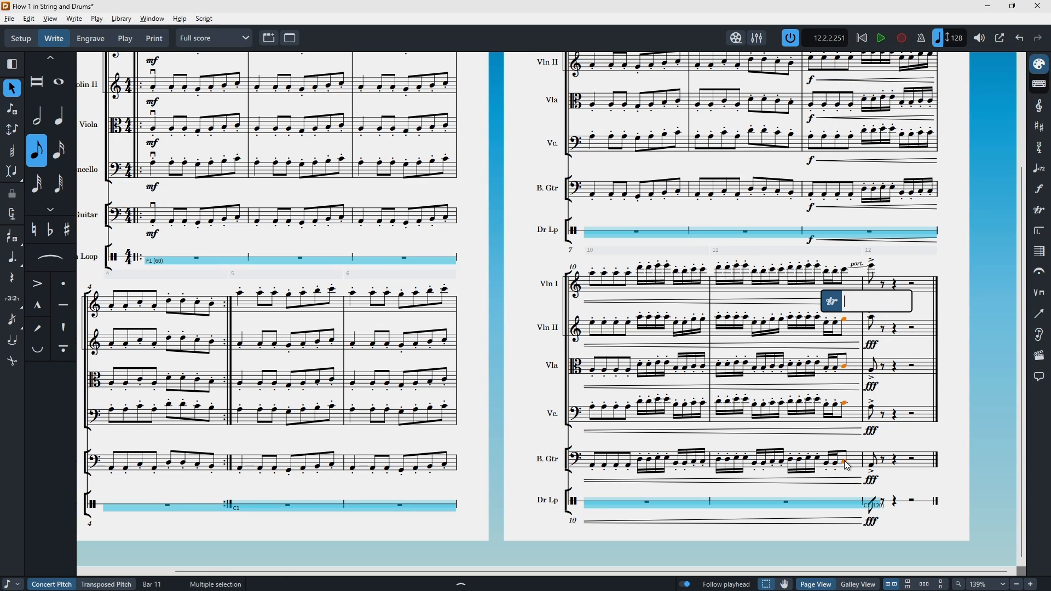
text(gliss.)
key(Return)
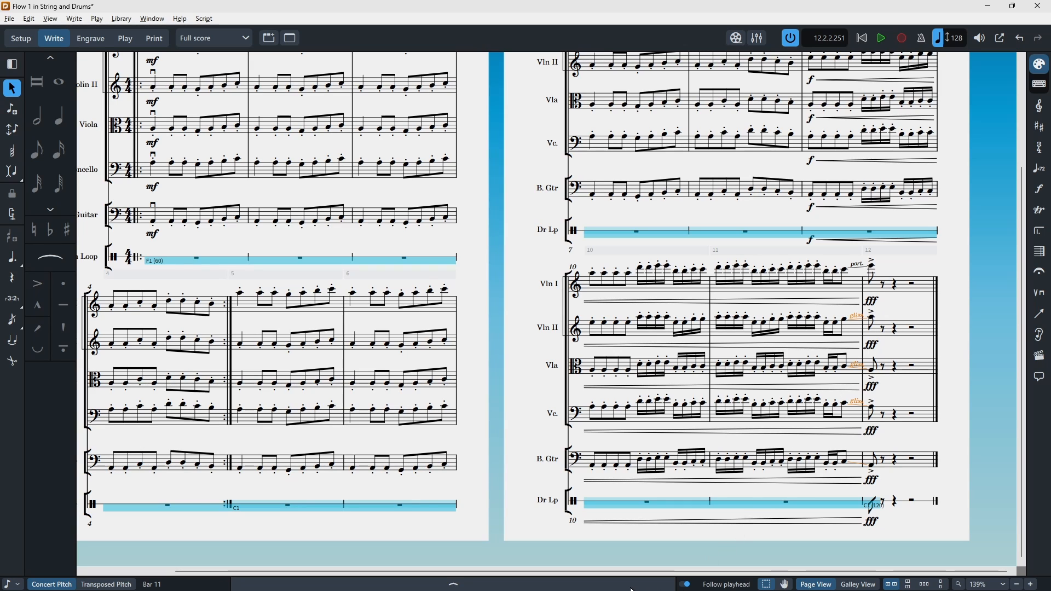
Step: Set the selected glissandos' text to Port. and make the text always show
click(453, 583)
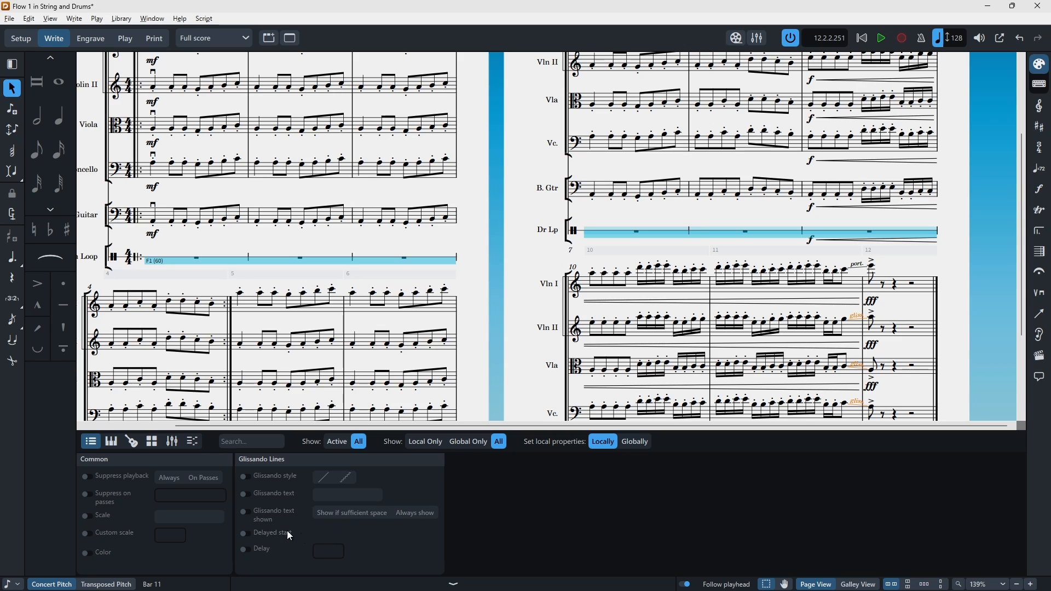
click(245, 494)
click(350, 496)
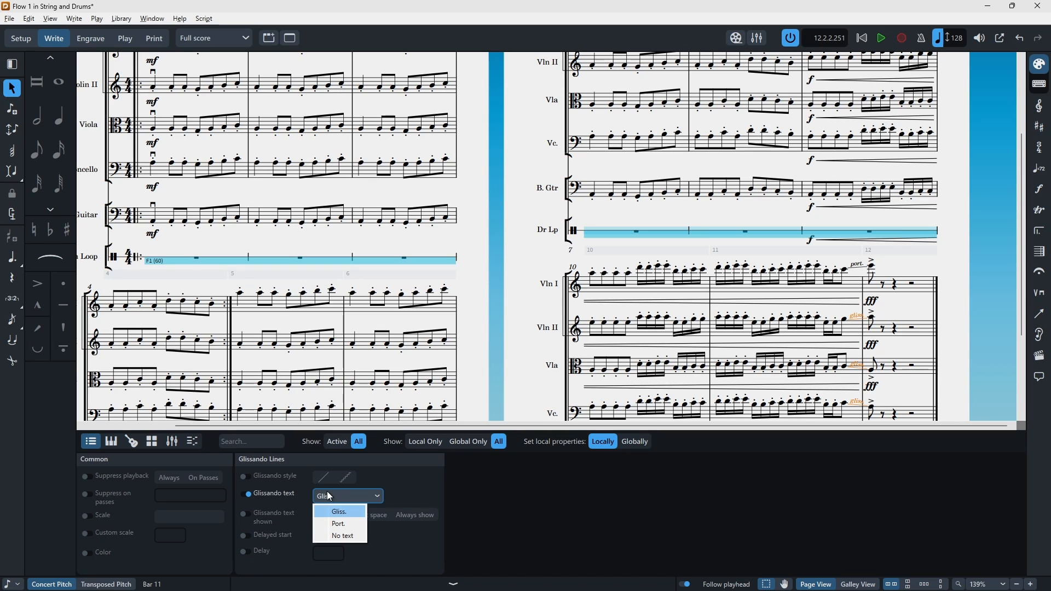
click(329, 517)
click(245, 517)
click(400, 515)
click(402, 586)
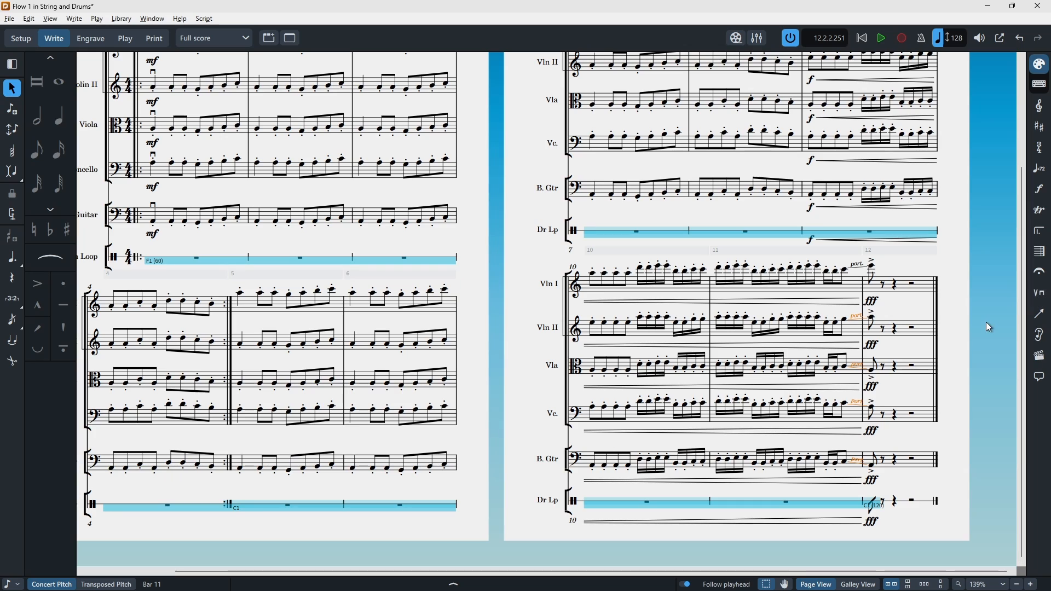
Step: Start playback from the first violin's note in bar 11
click(719, 270)
key(space)
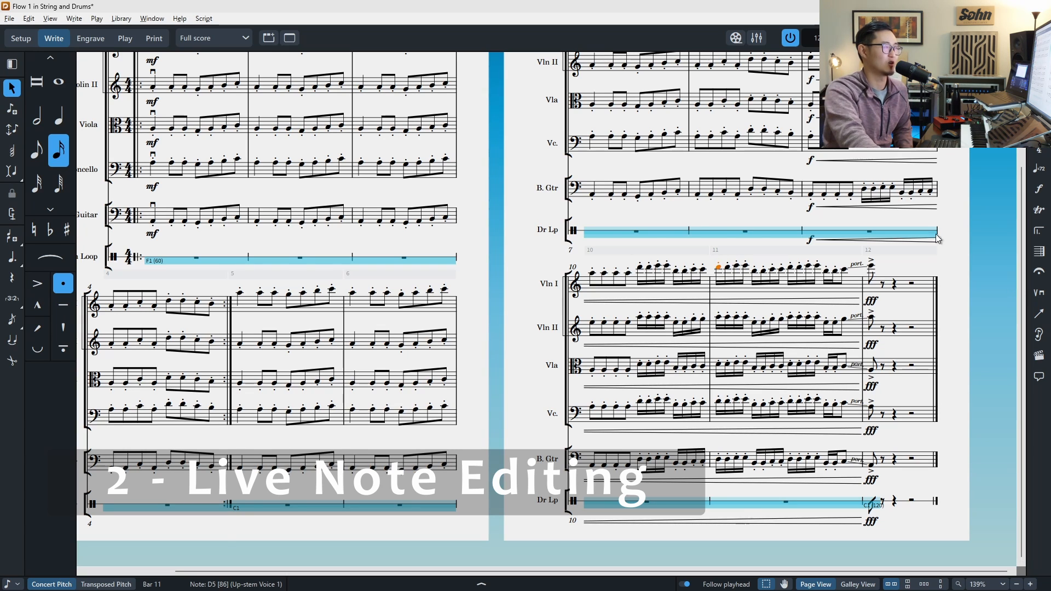
Step: Select the four cello notes in the middle of bar 7 and move them to the start of the bar
scroll(930, 233, up, 2)
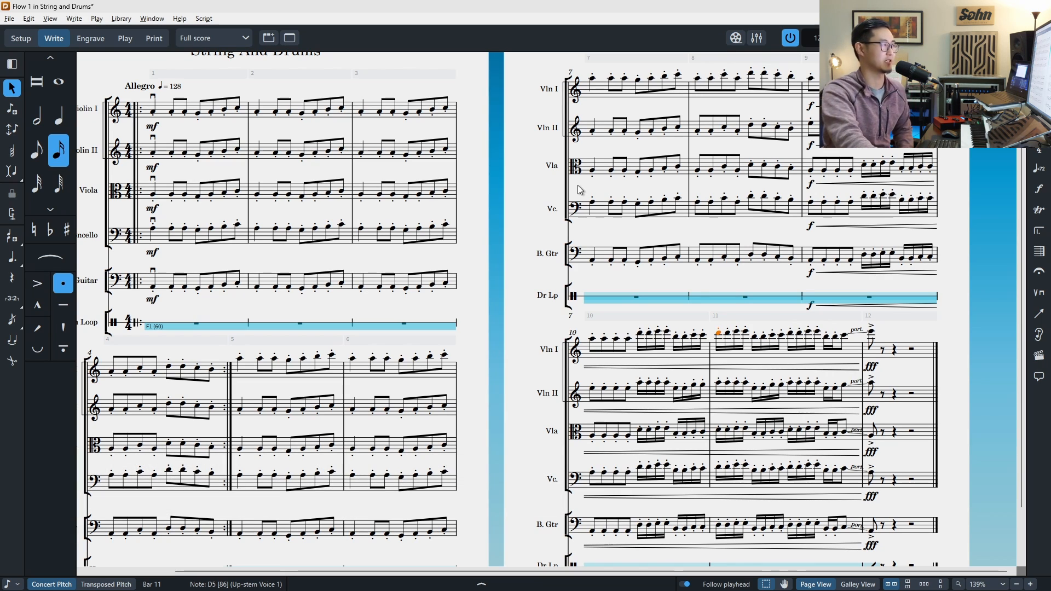
scroll(576, 185, up, 1)
drag(634, 221, 684, 254)
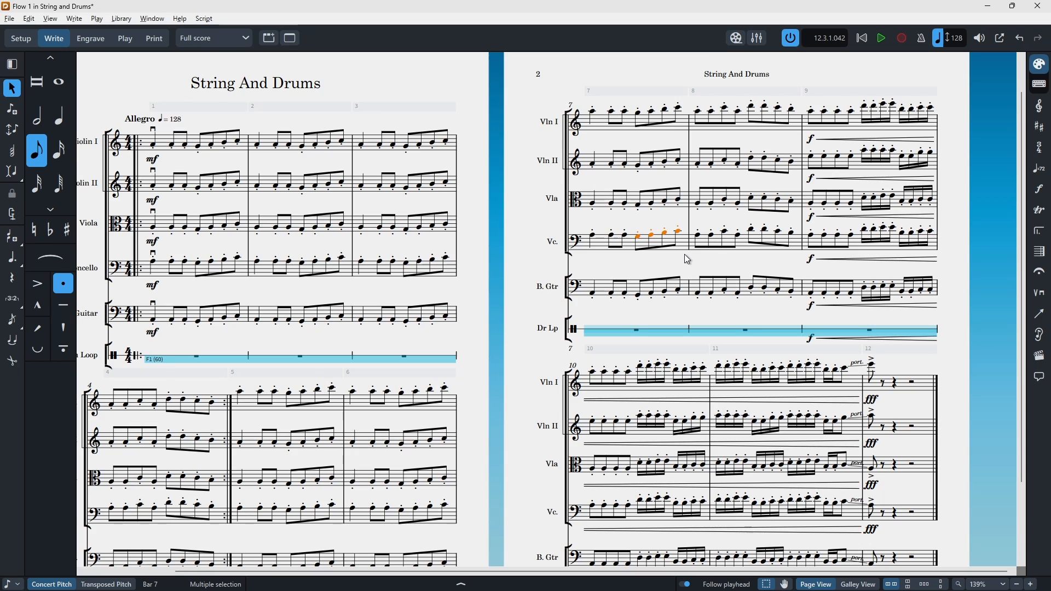
key(alt+Down)
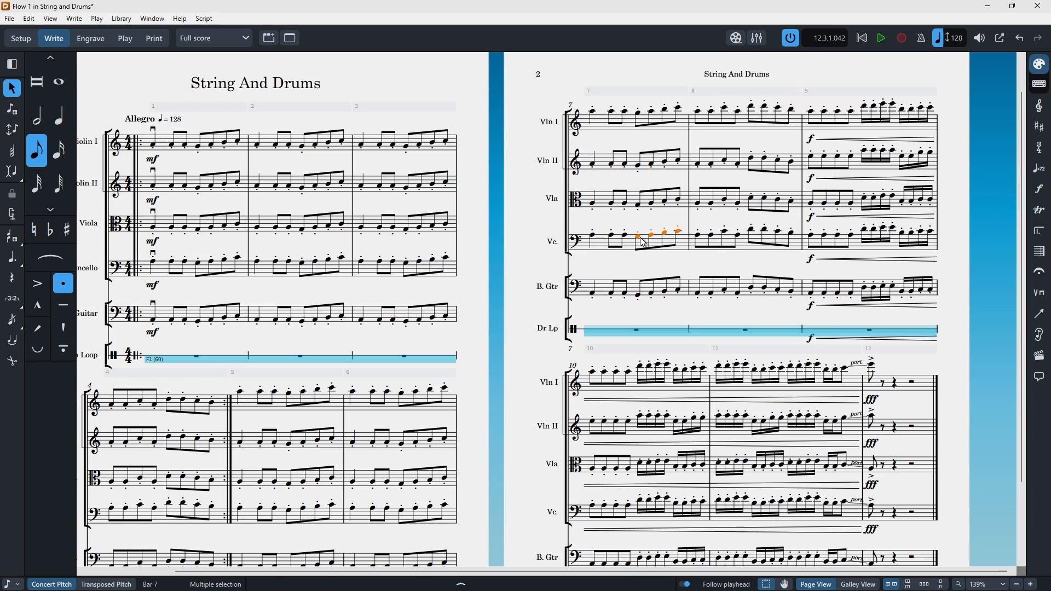
drag(644, 243, 638, 239)
drag(644, 243, 594, 239)
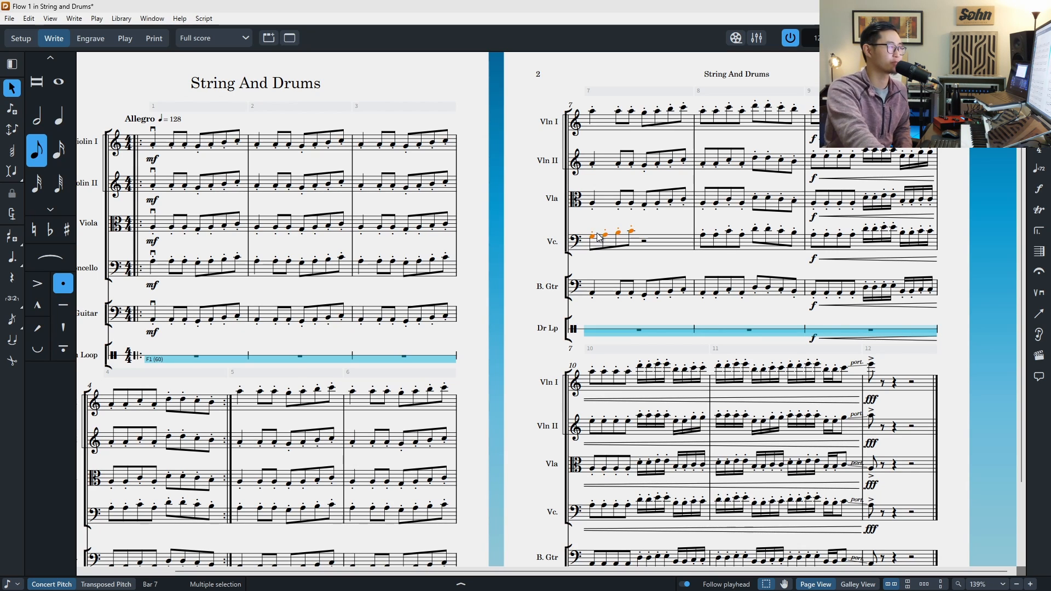
Step: Move the selected cello notes back to their original position in bar 7
scroll(602, 241, up, 1)
scroll(631, 274, down, 1)
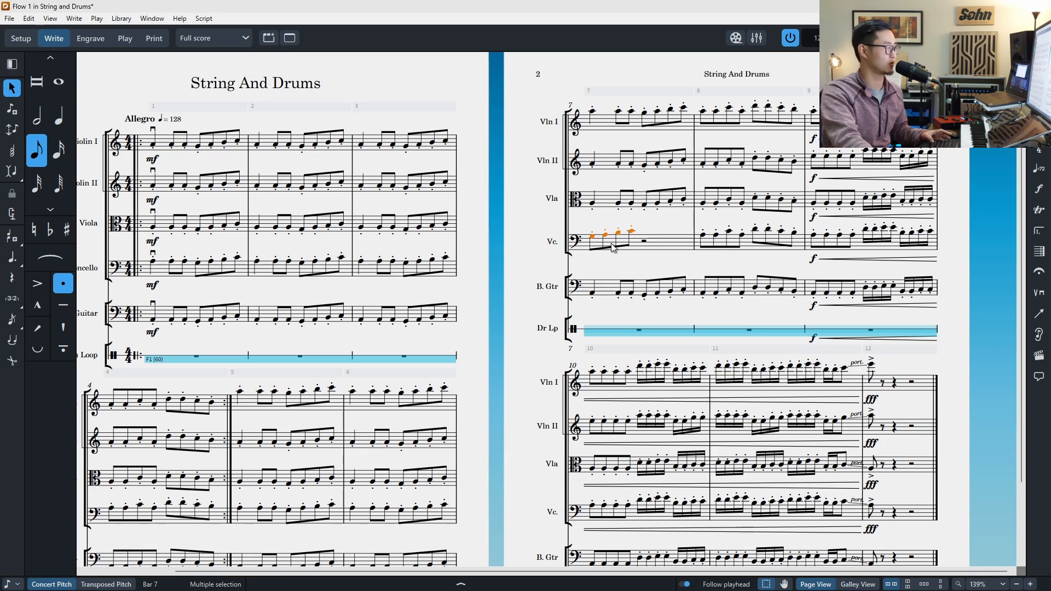
drag(594, 238, 646, 240)
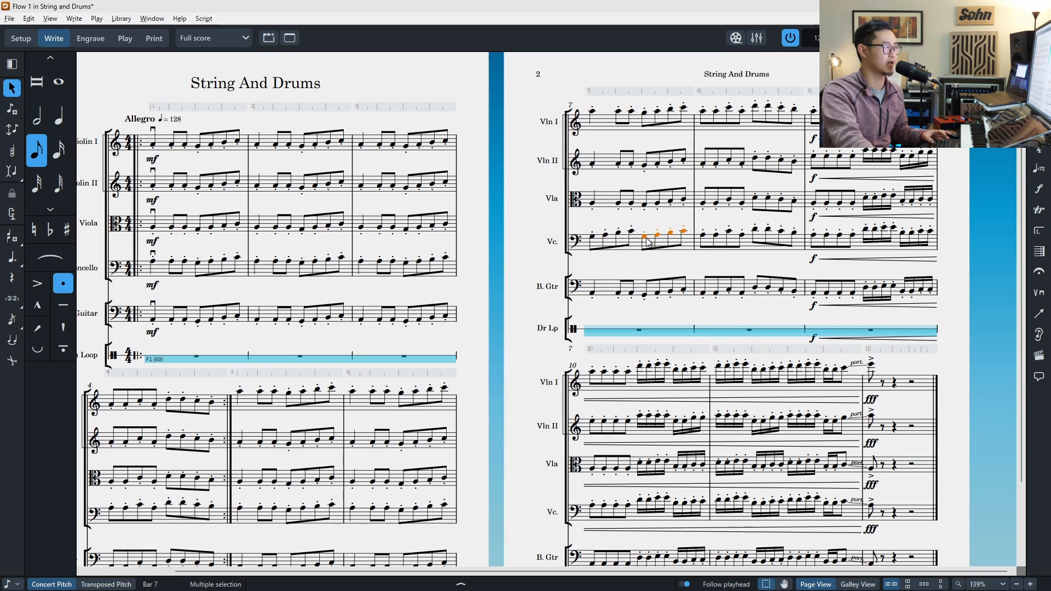
Step: Drag the selected cello notes lower in pitch, then undo both pitch changes
drag(645, 246, 645, 250)
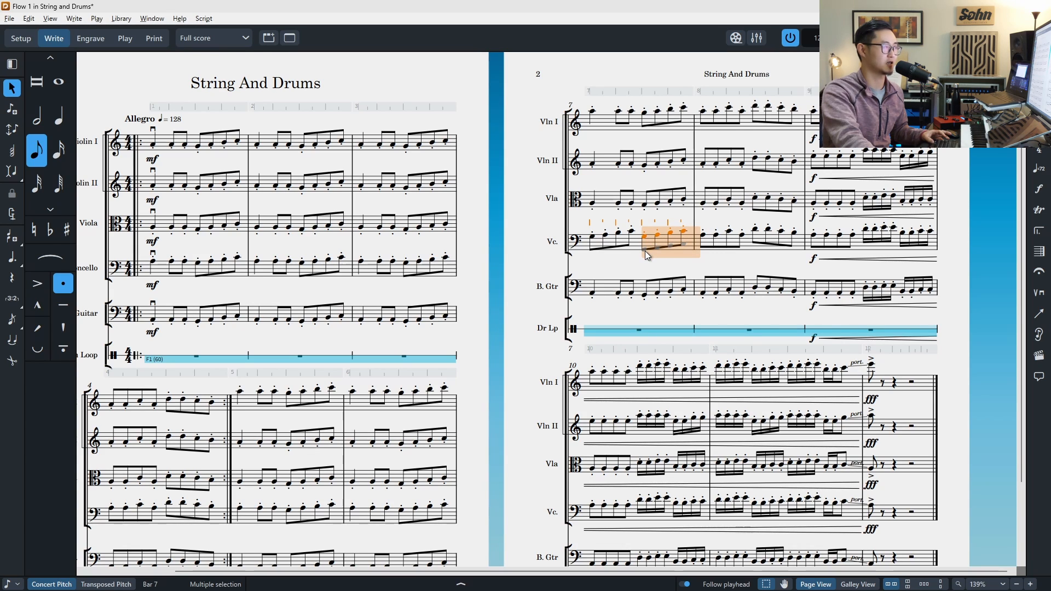
drag(644, 250, 645, 252)
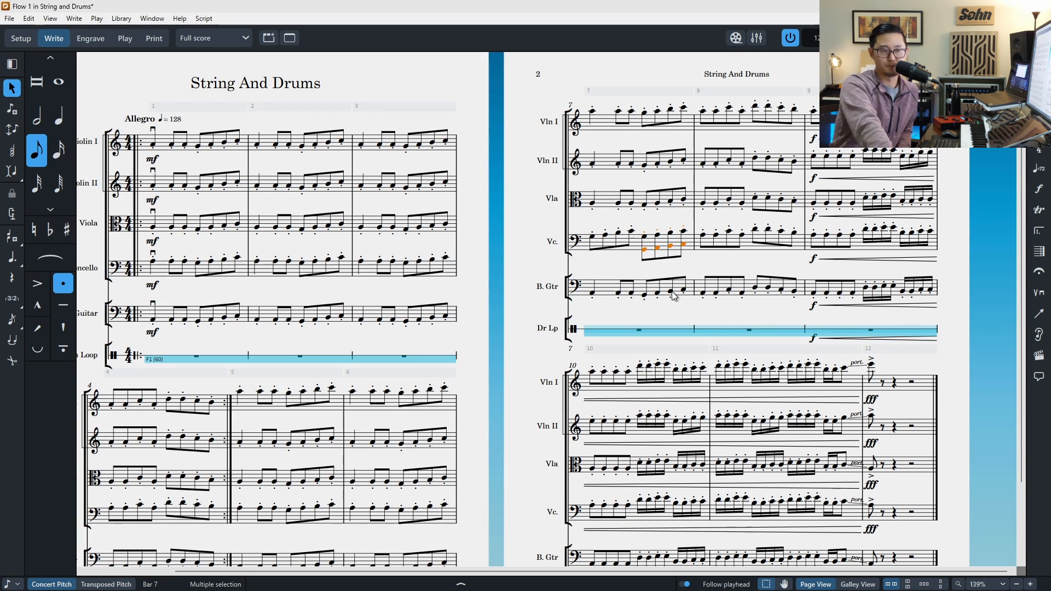
click(736, 221)
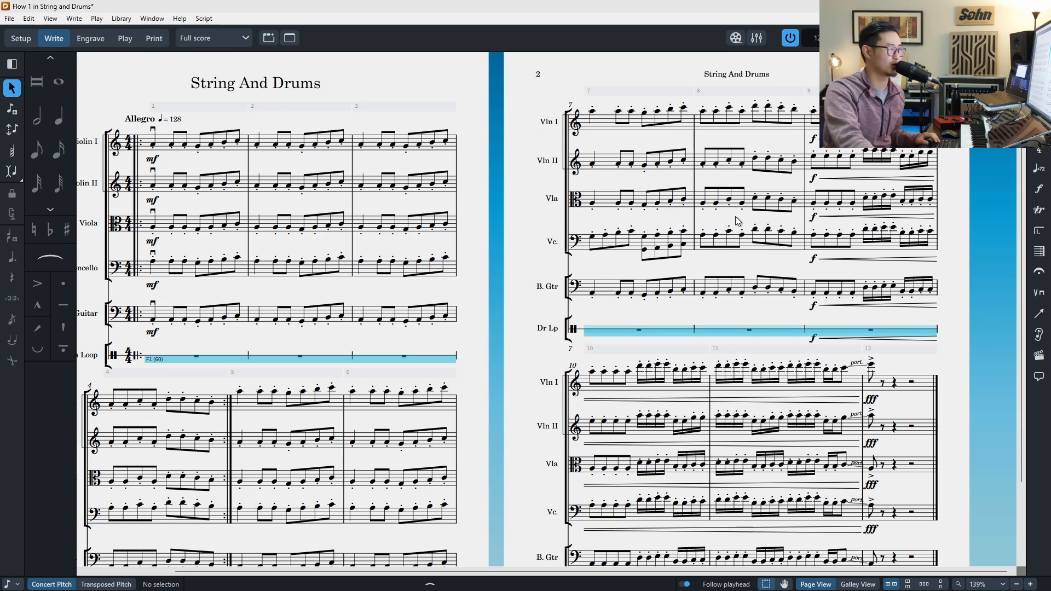
key(ctrl+z)
key(ctrl+z)
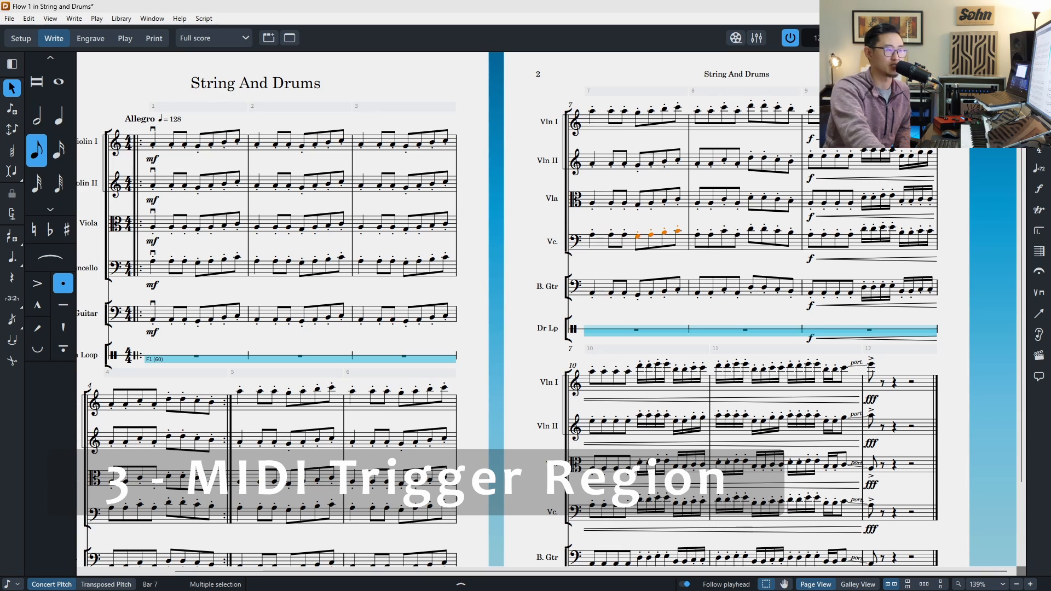
Step: Solo the Drum Loop channel in the Mixer and close the Mixer
scroll(550, 291, left, 3)
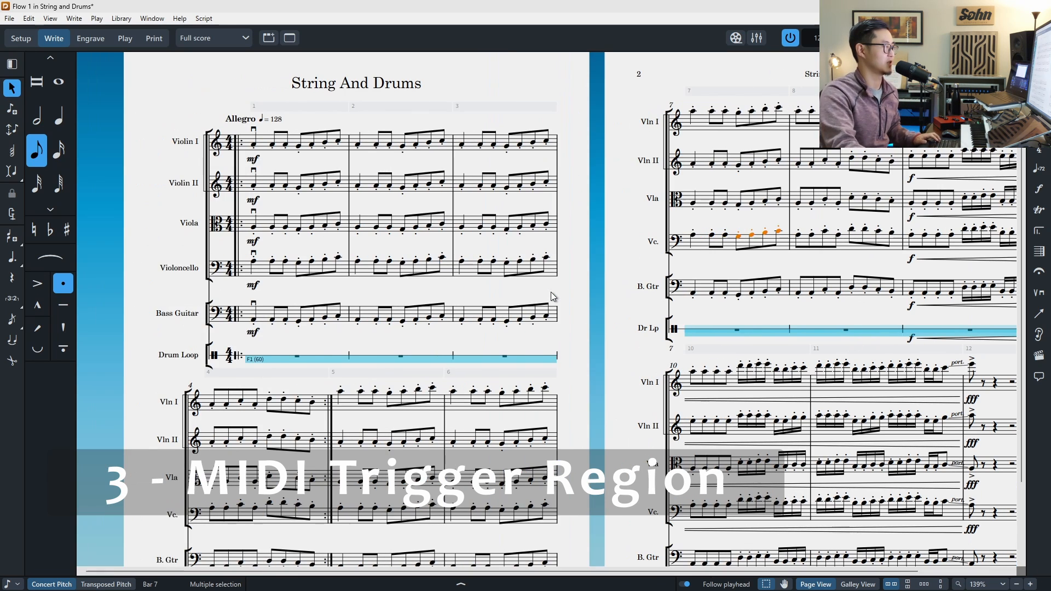
scroll(313, 359, down, 2)
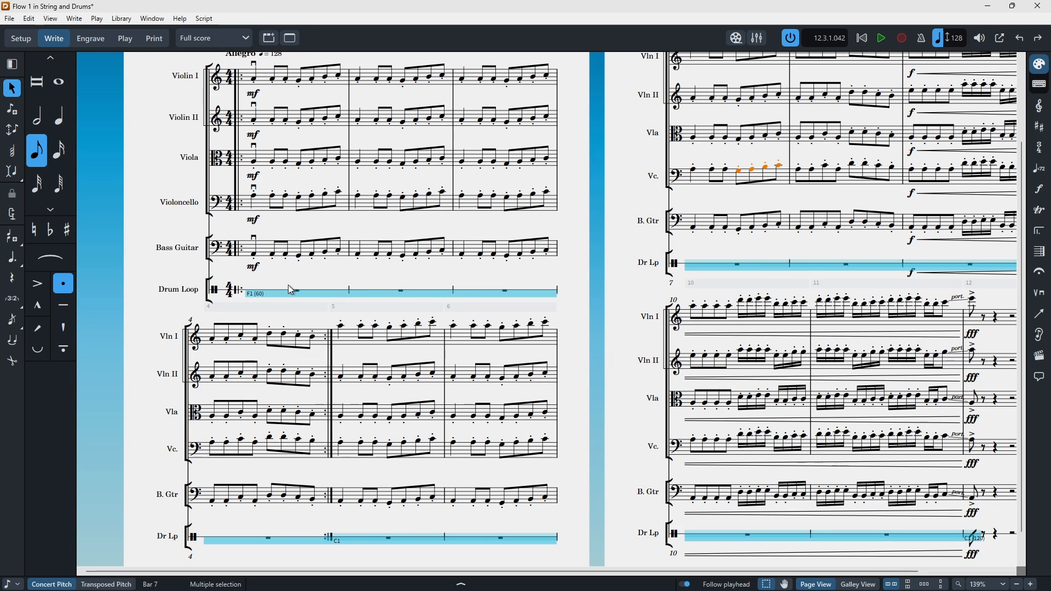
scroll(818, 521, down, 1)
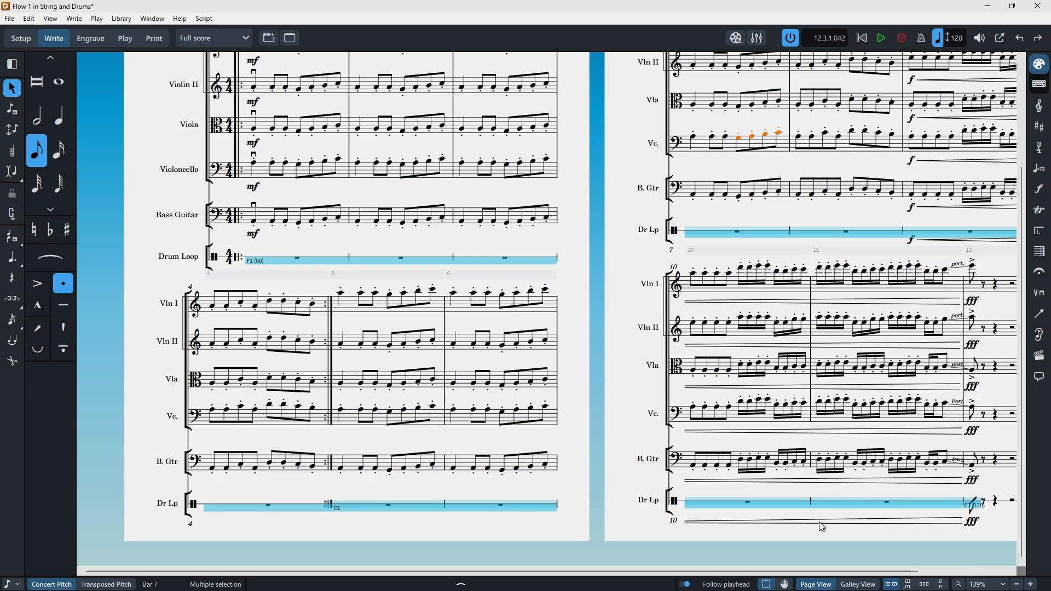
scroll(820, 524, up, 2)
scroll(821, 525, down, 2)
key(F3)
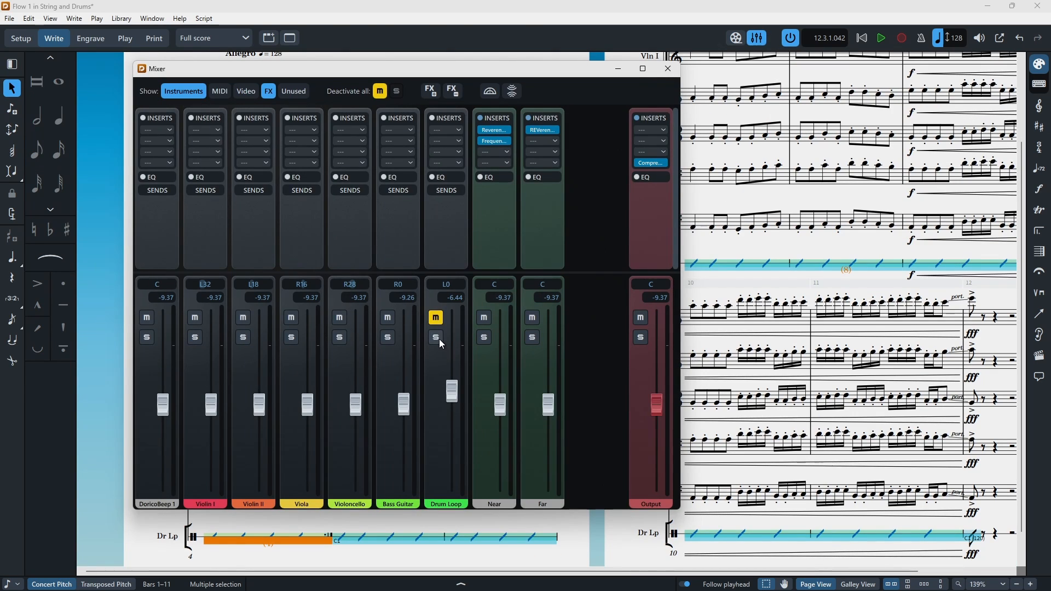
click(436, 336)
key(space)
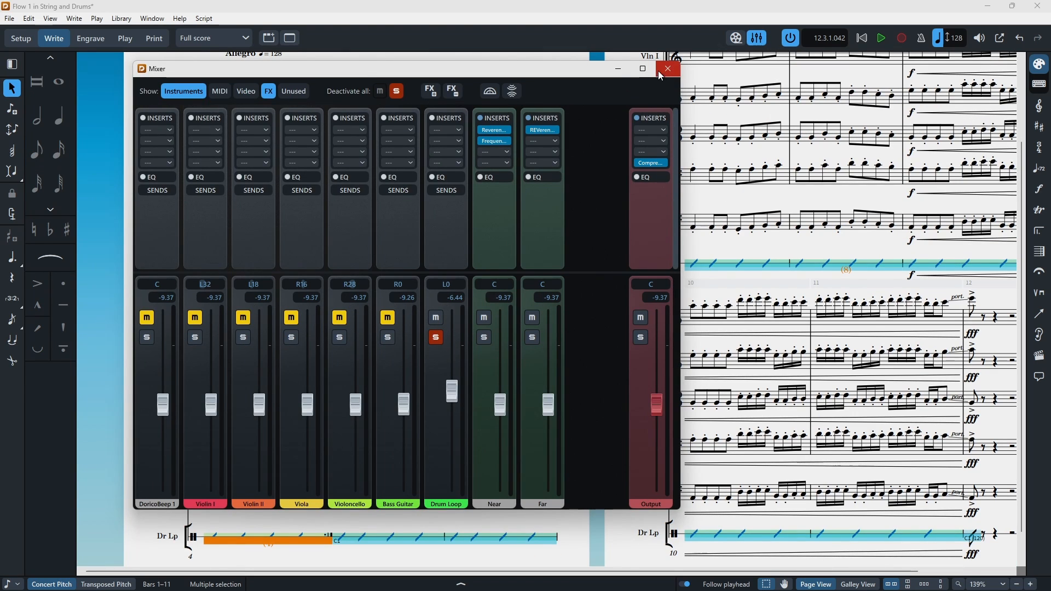
click(666, 70)
Step: Play back the score with the drum loop soloed
key(space)
key(space)
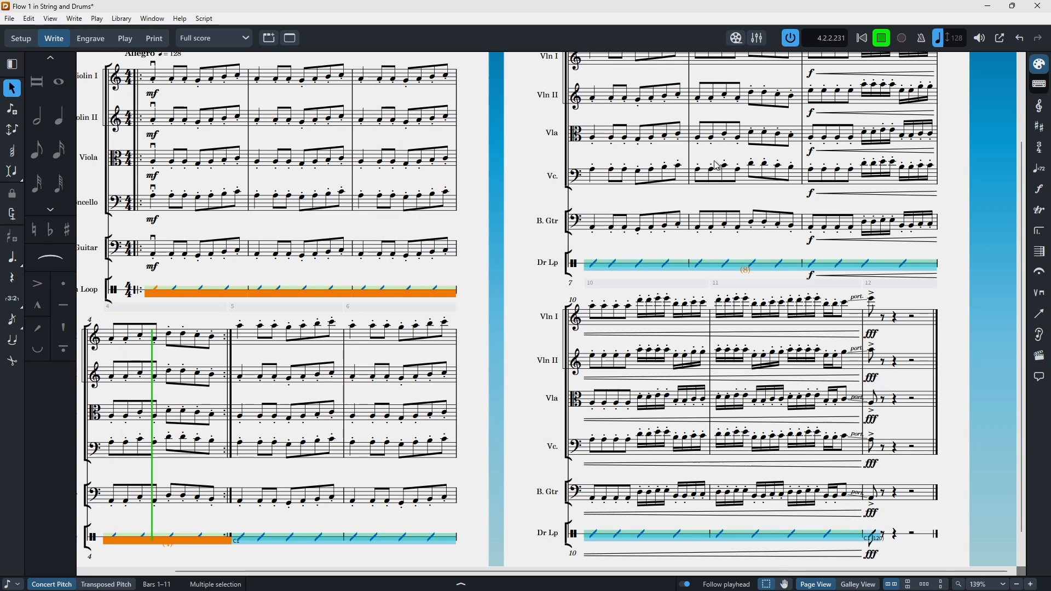
key(space)
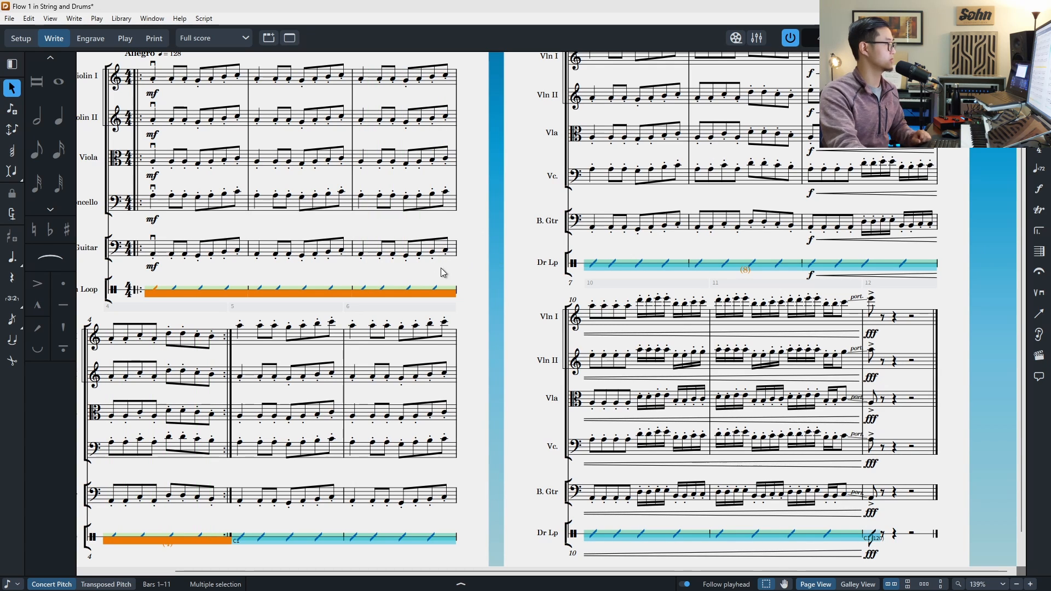
Step: Open the Drum Loop staff's MIDI trigger region popover and examine its note and velocity entry
click(488, 276)
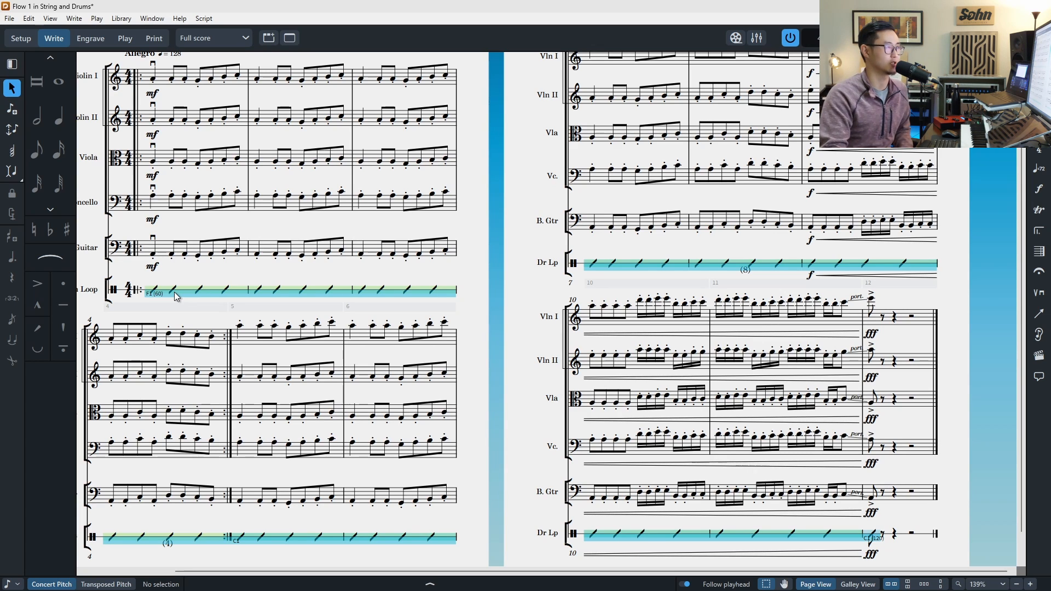
scroll(175, 294, up, 1)
scroll(211, 336, down, 1)
key(z)
scroll(212, 336, left, 3)
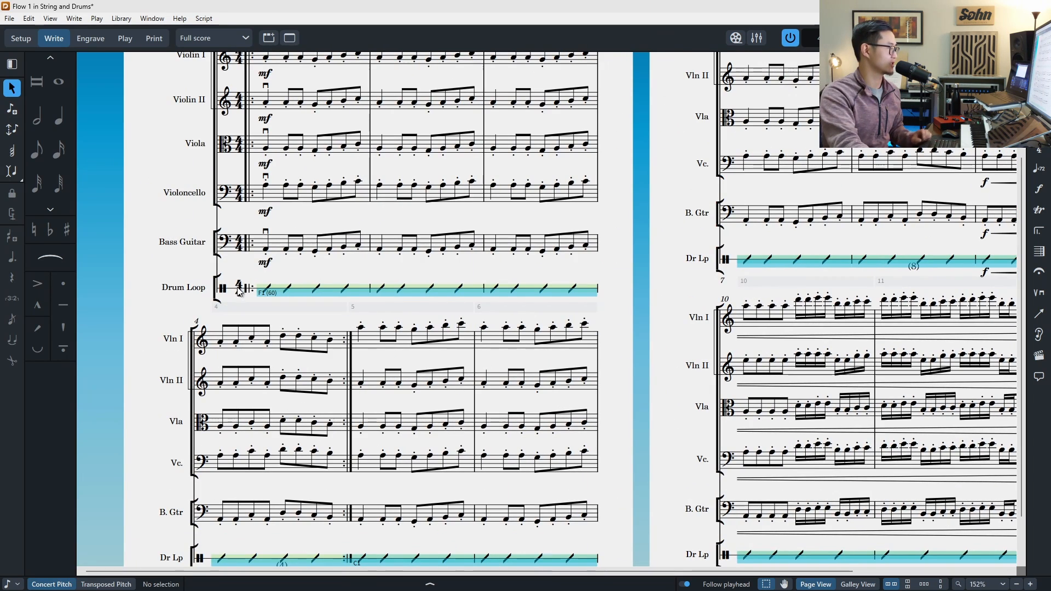
double_click(281, 293)
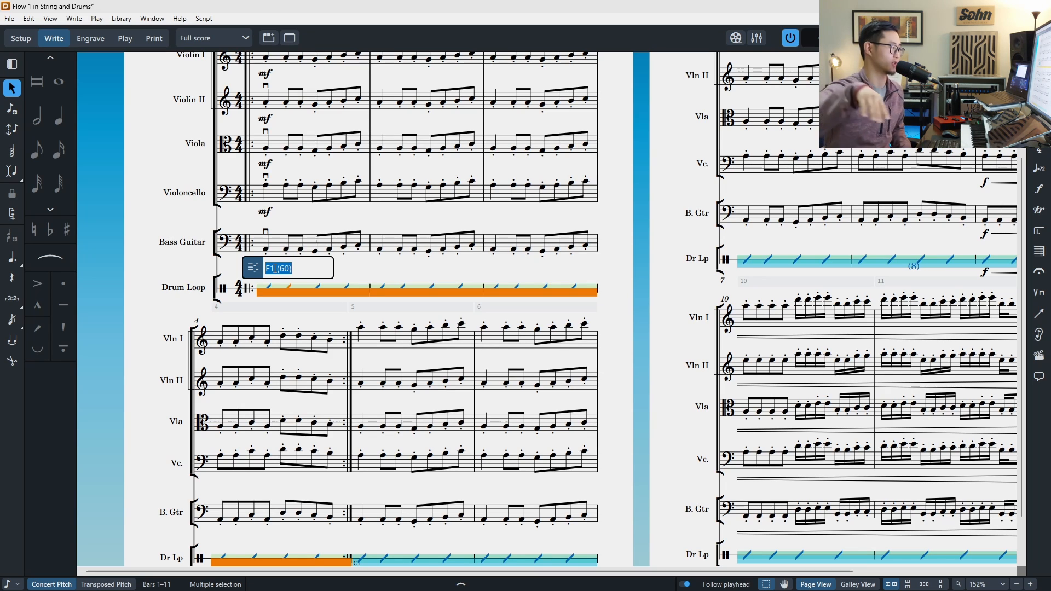
click(284, 268)
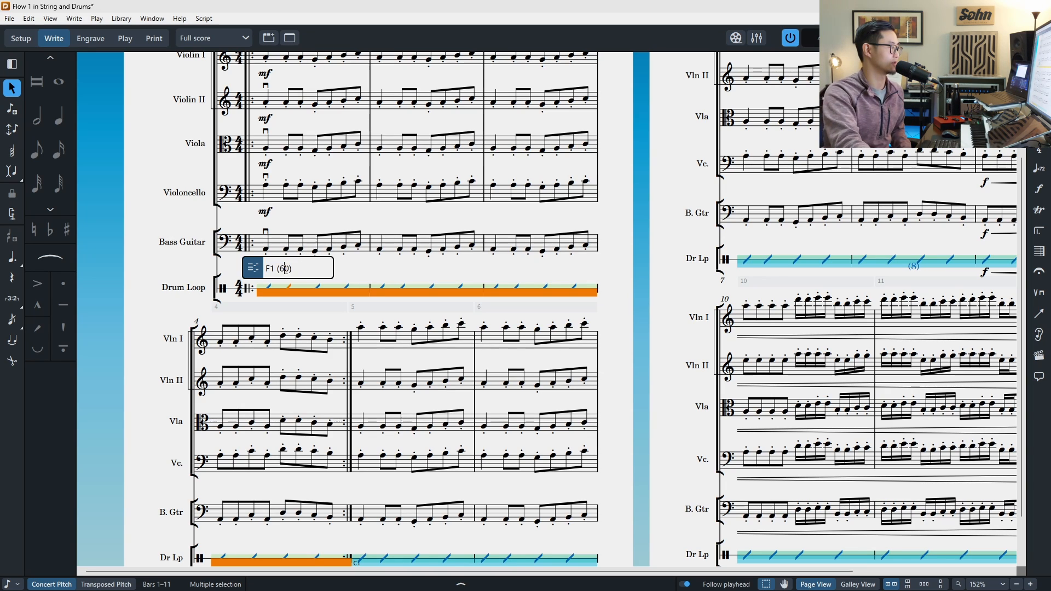
drag(279, 269, 289, 269)
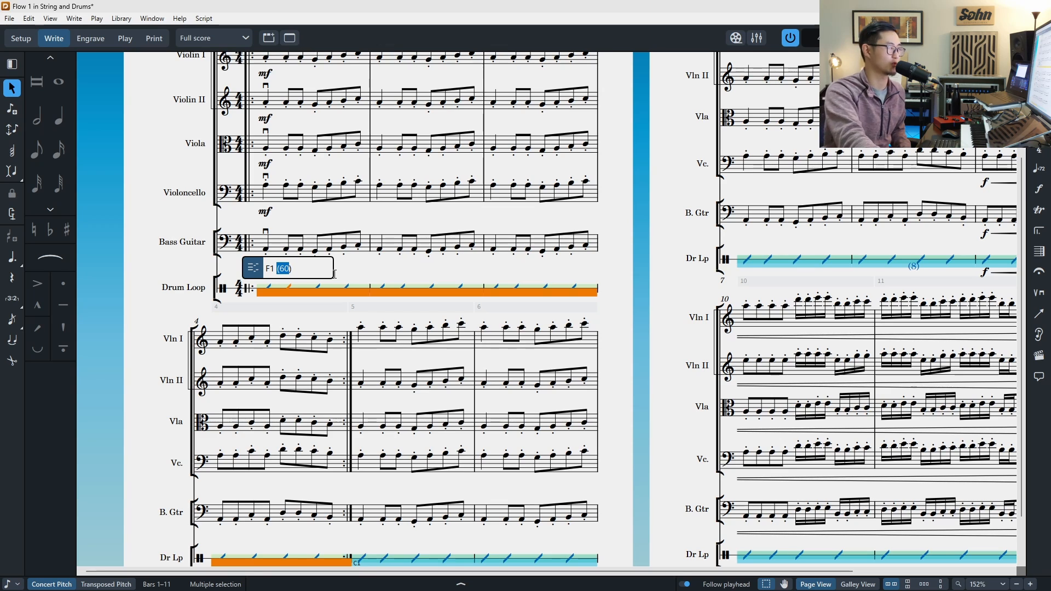
click(163, 201)
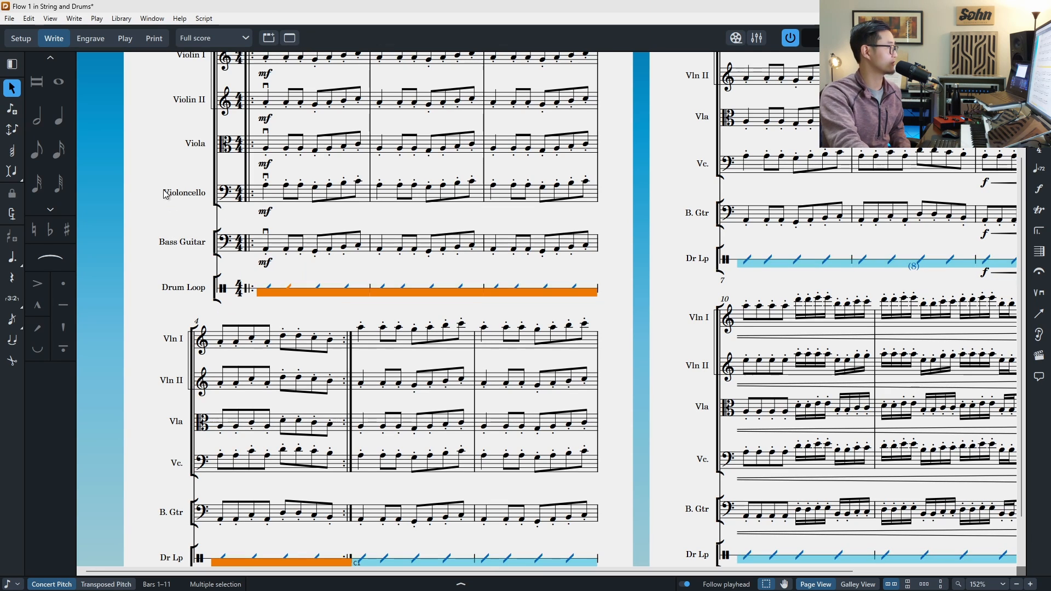
Step: Switch to Play mode and open the Drum Loop's Kontakt instrument window
click(127, 40)
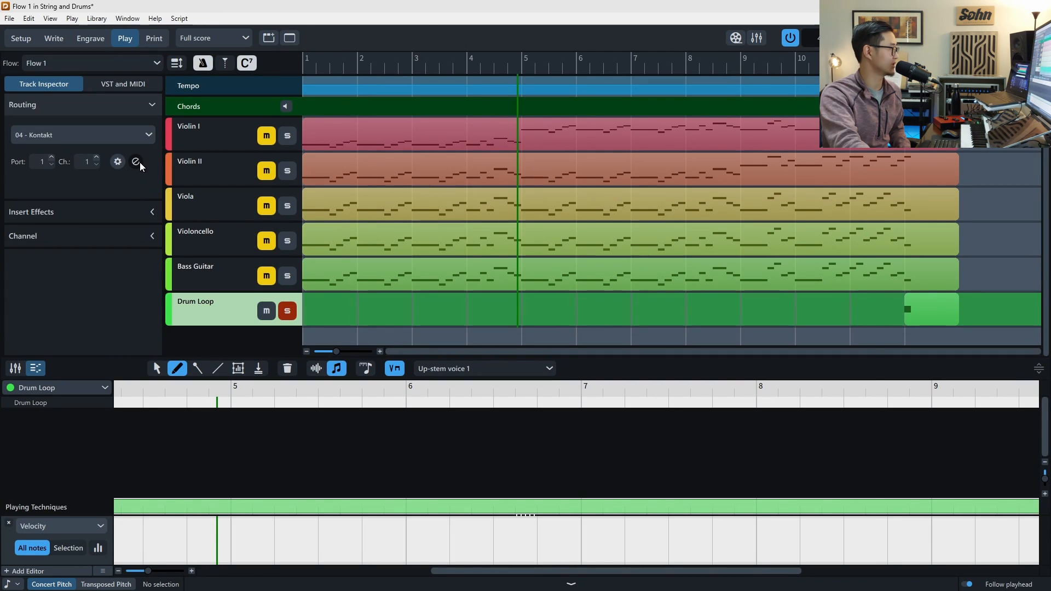
click(148, 134)
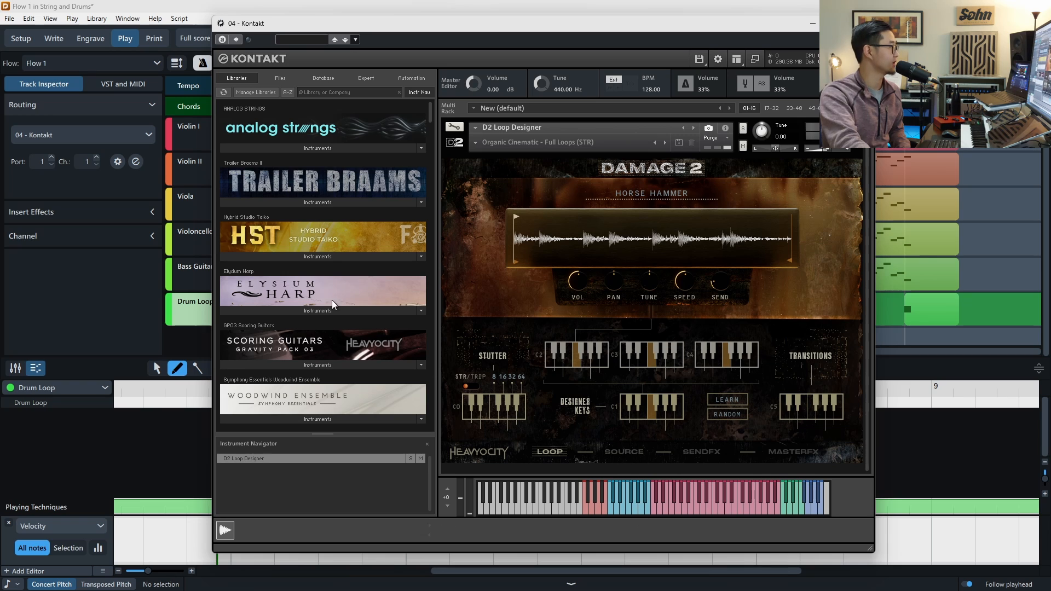
click(328, 7)
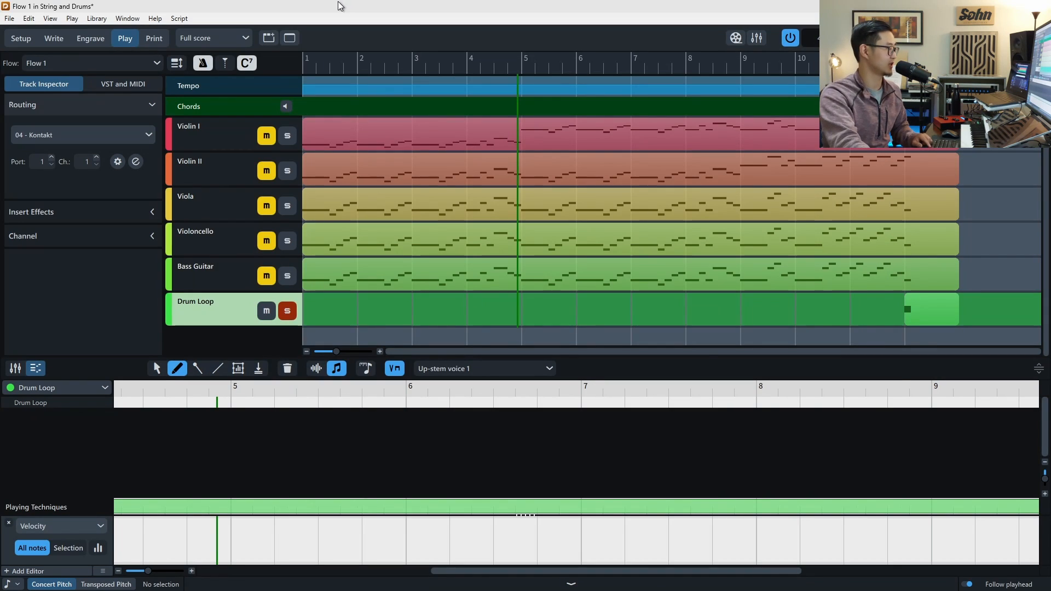
Step: Reopen the Kontakt instrument and play back to watch which loop keys are triggered
click(135, 161)
key(space)
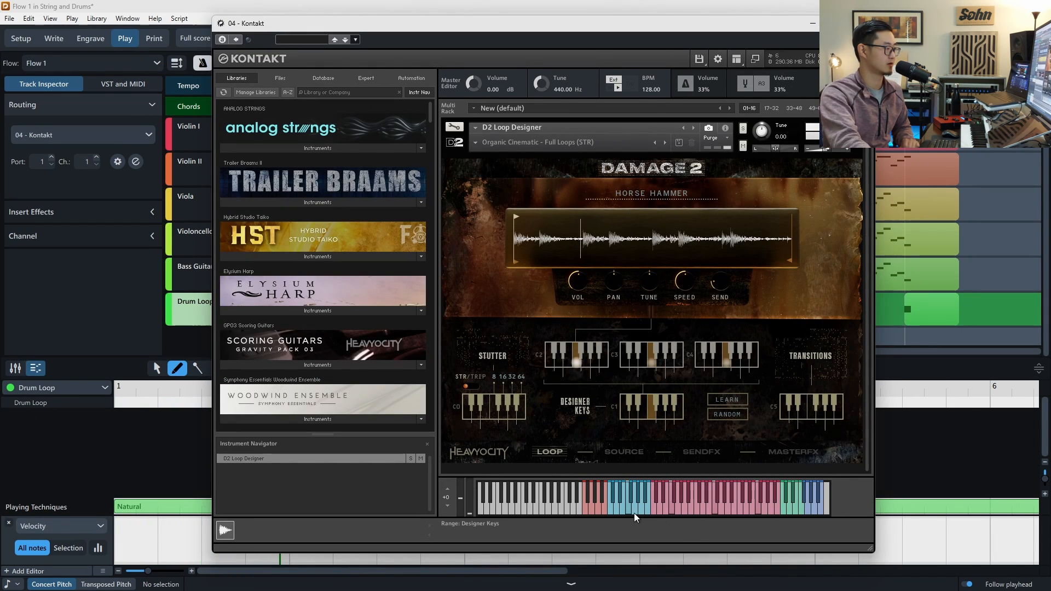
click(776, 3)
key(space)
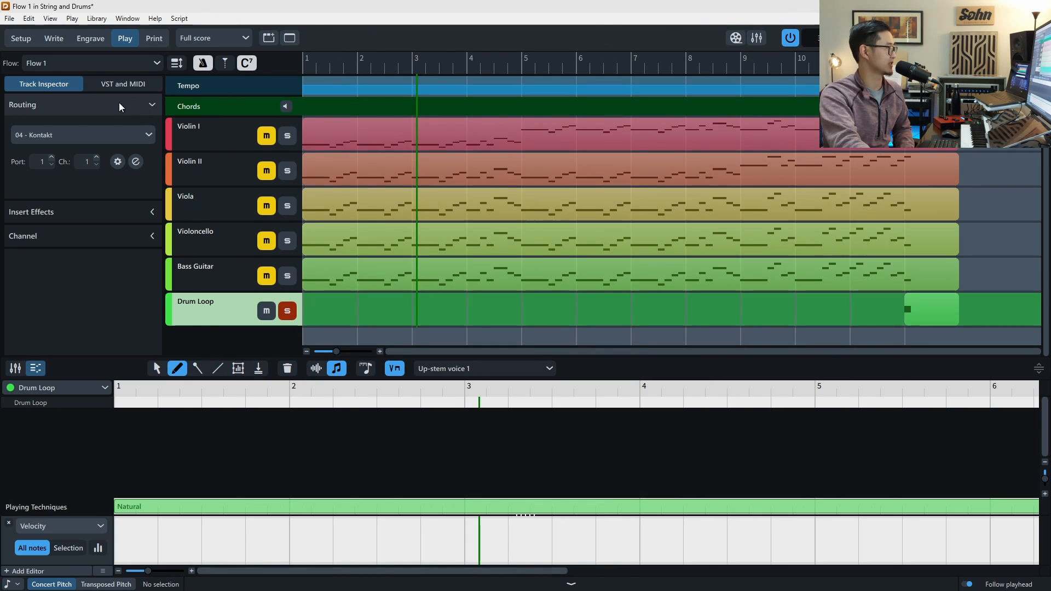
Step: Inspect the Drum Loop's Kontakt instrument window, close it, and return to Write mode
click(137, 165)
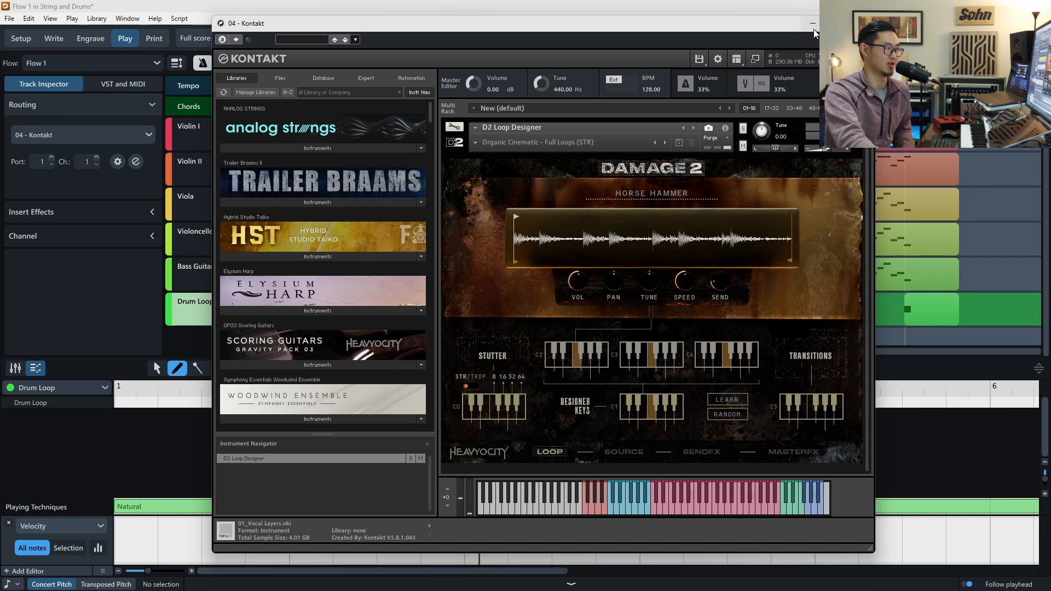
click(862, 23)
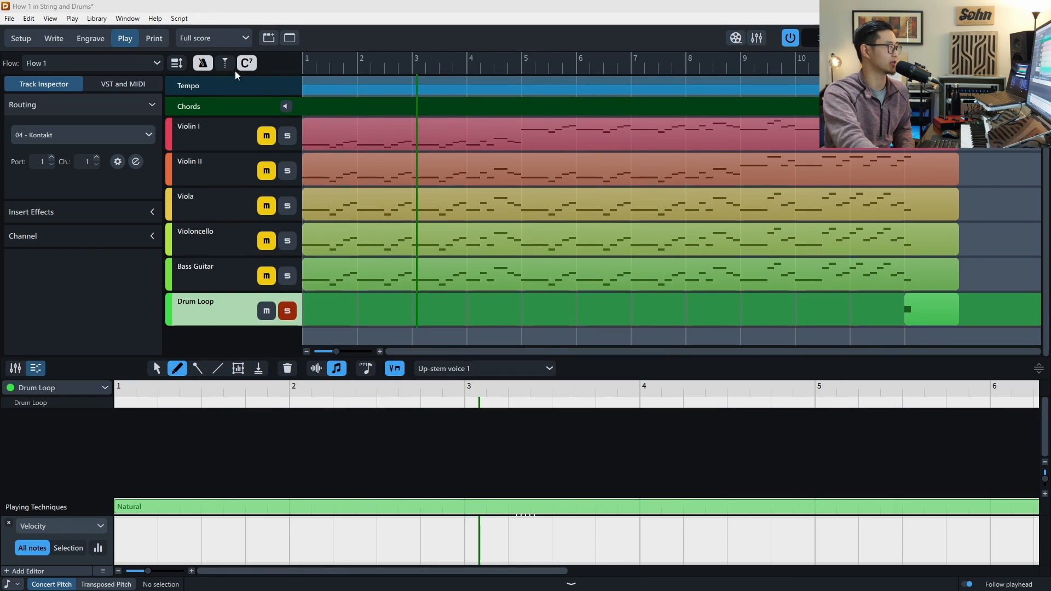
click(54, 37)
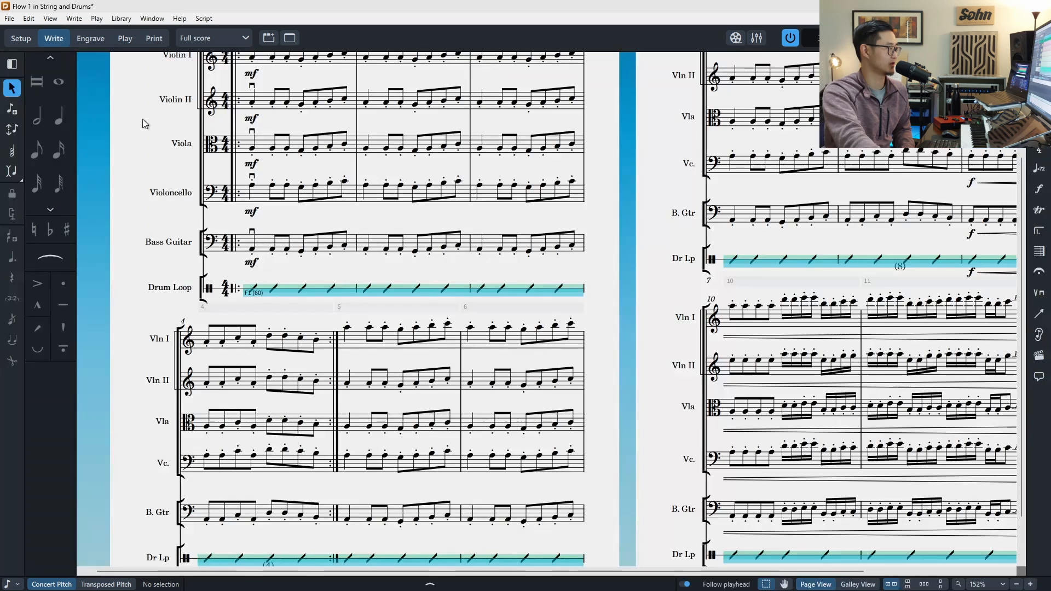
Step: Set the Drum Loop MIDI trigger region's velocity to 10 and briefly play back to hear it
double_click(261, 296)
click(267, 268)
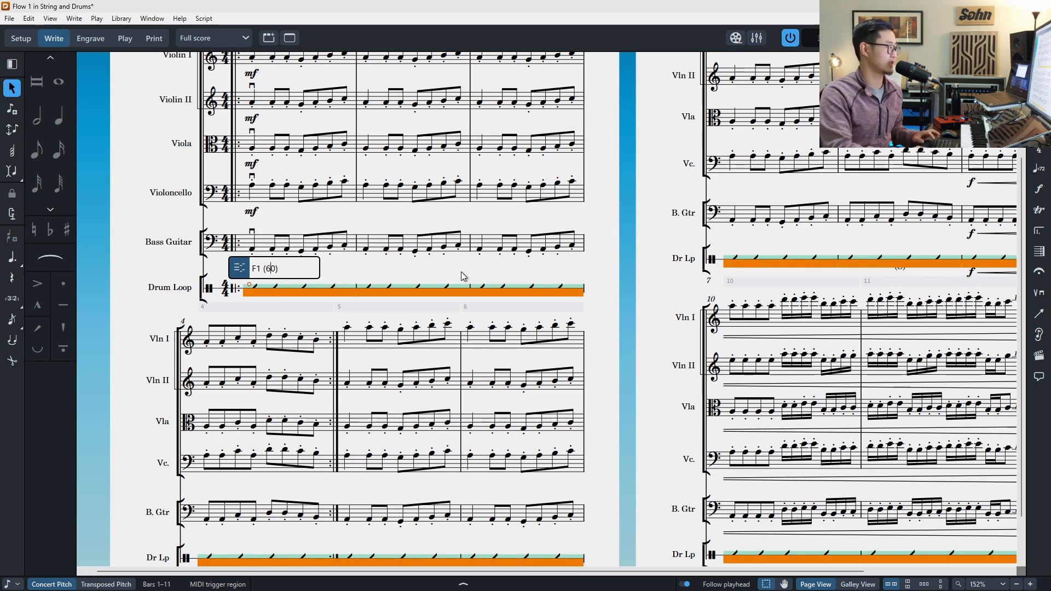
text(1)
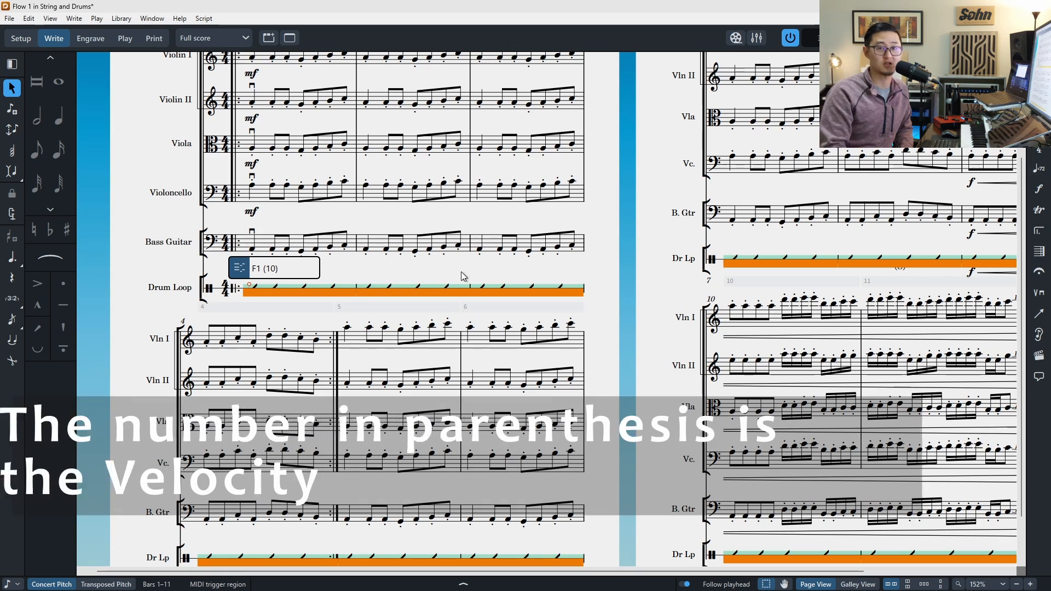
key(Return)
key(space)
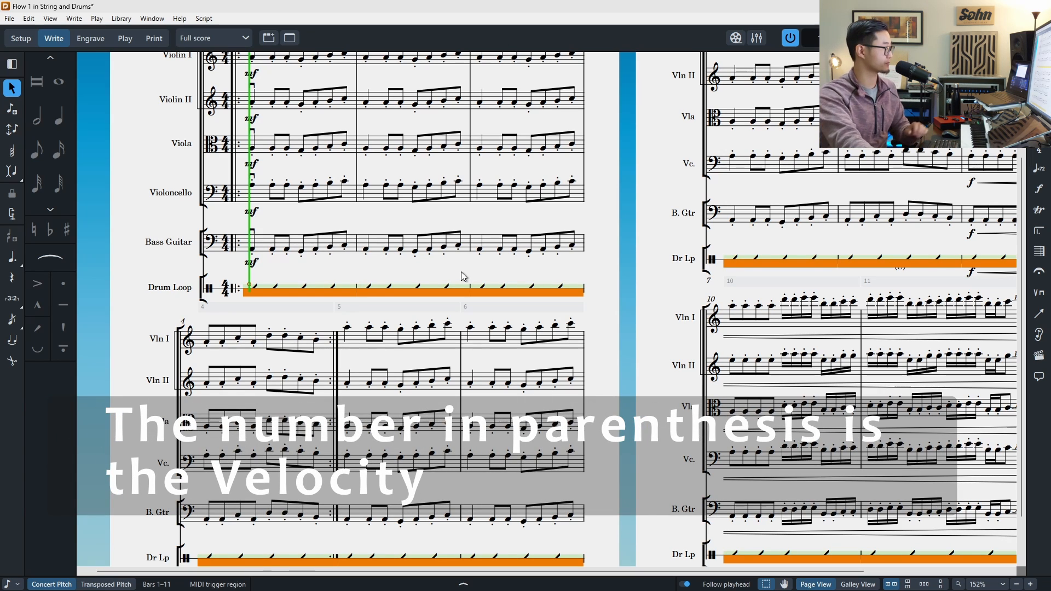
key(space)
Step: Set the trigger region's velocity to 120 and briefly play back to hear the difference
double_click(276, 283)
key(Escape)
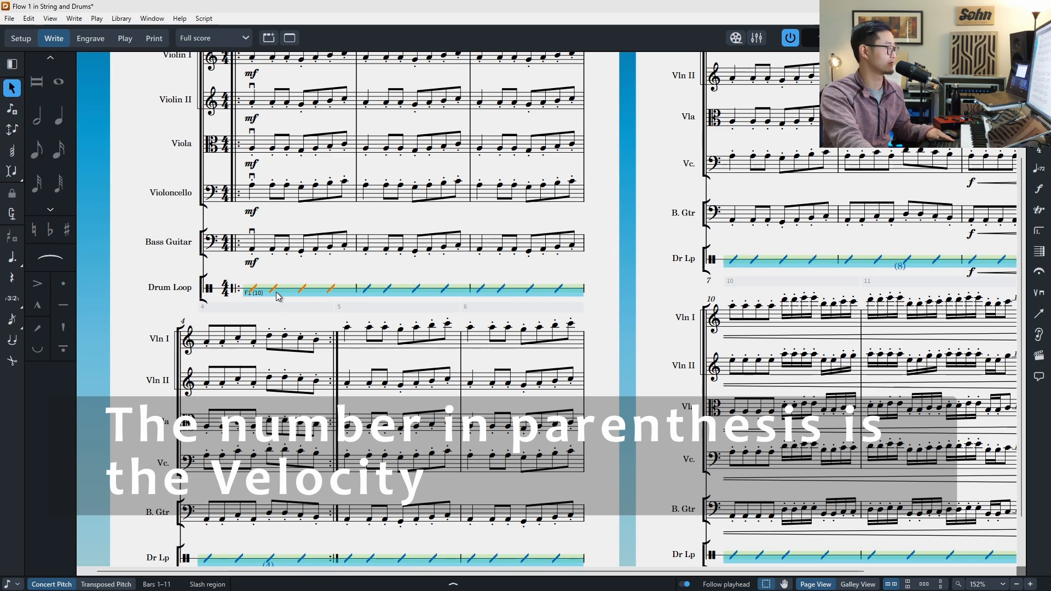
double_click(276, 291)
click(268, 268)
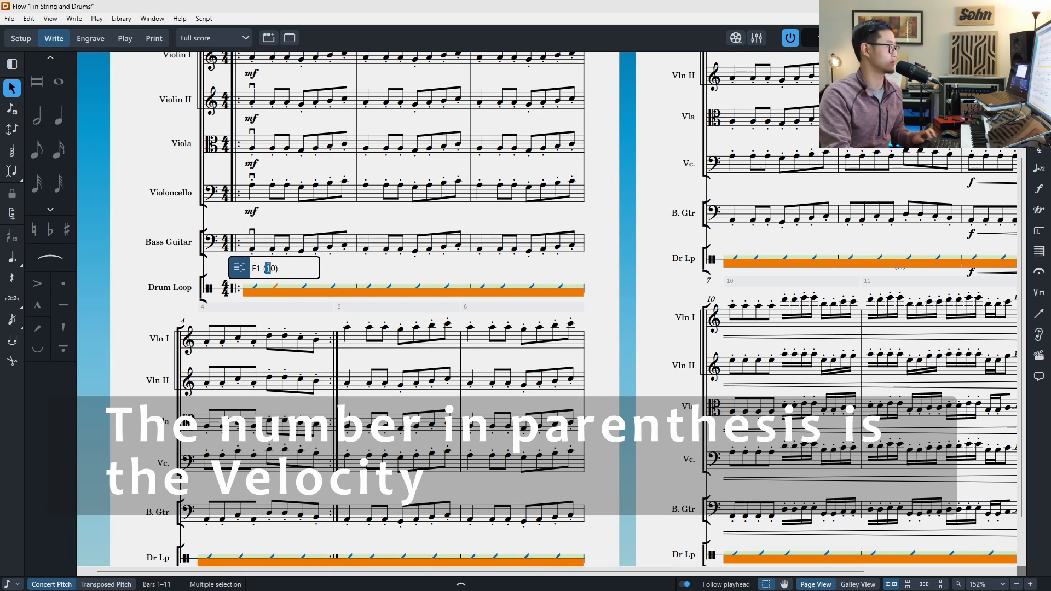
text(2)
key(Return)
key(space)
key(space)
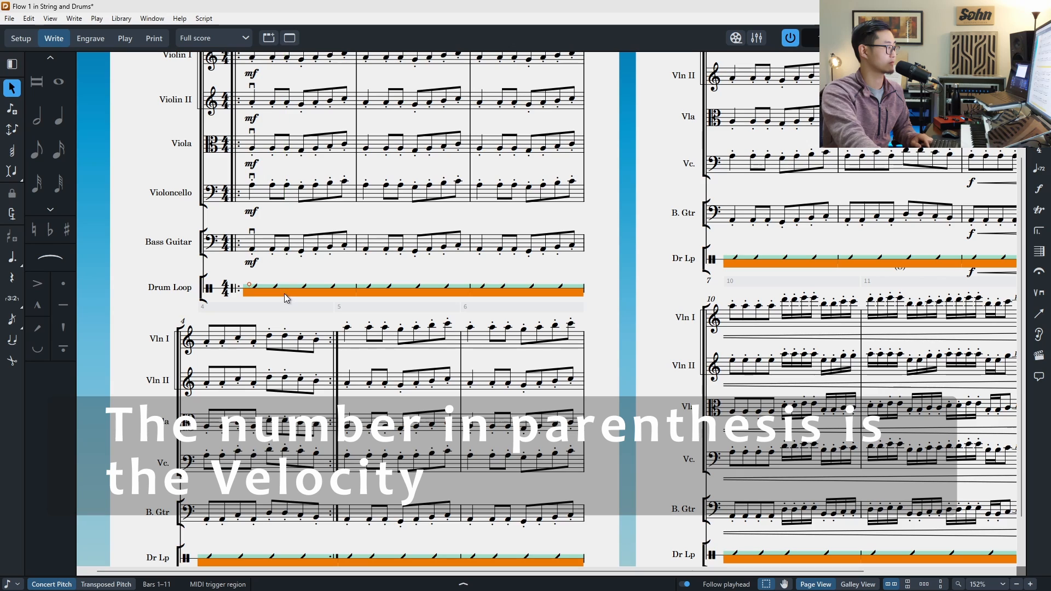
Step: Set the trigger region's velocity to 80
double_click(299, 288)
click(295, 269)
key(Left)
key(shift+Left)
key(shift+Left)
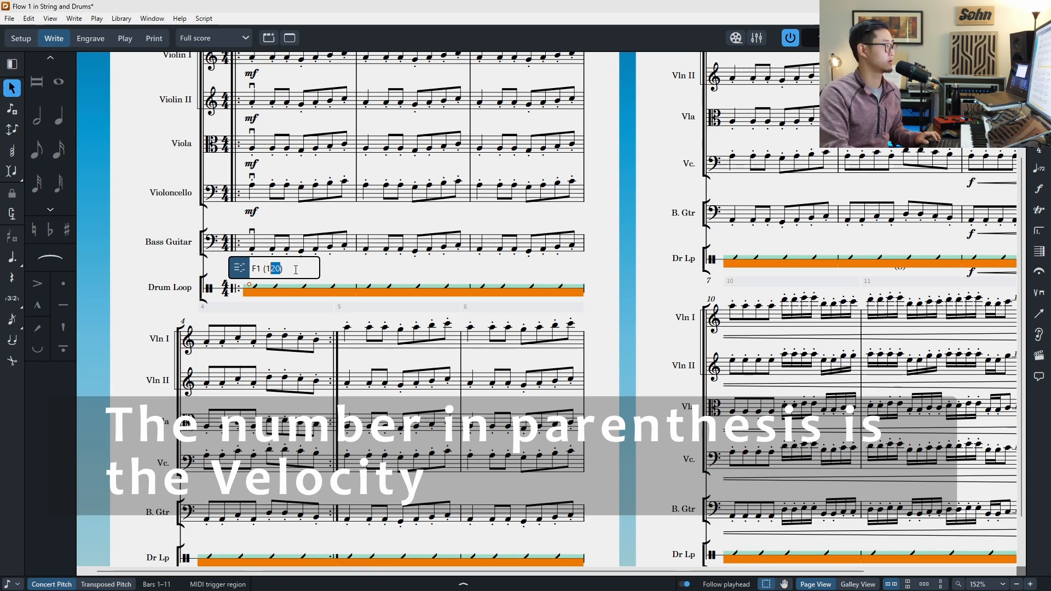
key(shift+Left)
text(80)
key(Return)
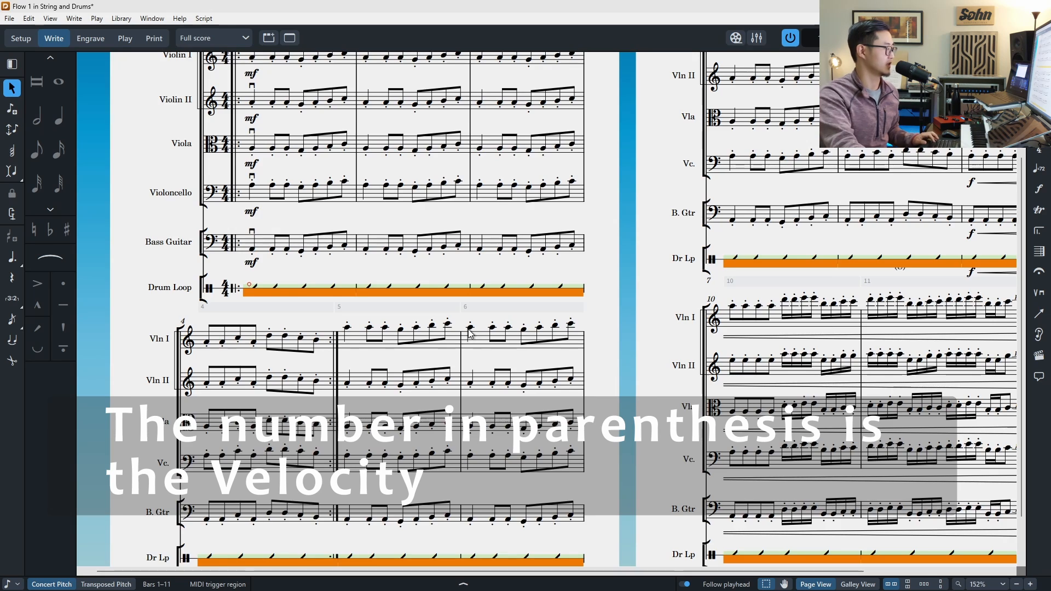
Step: Shorten the F1 MIDI trigger region so it covers only bars 1 to 4
scroll(391, 383, down, 1)
scroll(390, 383, down, 1)
click(589, 523)
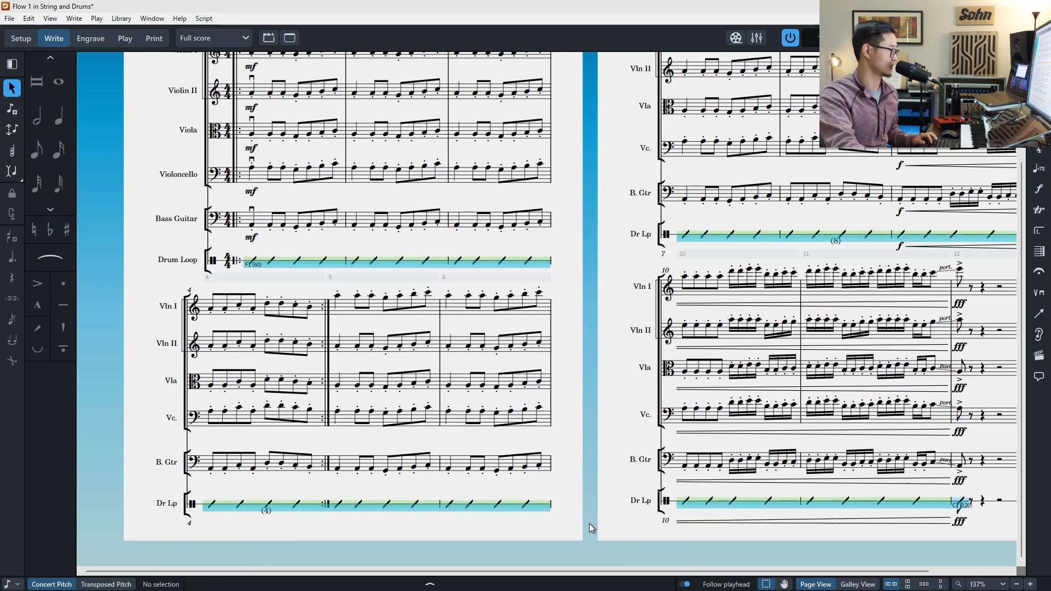
click(310, 265)
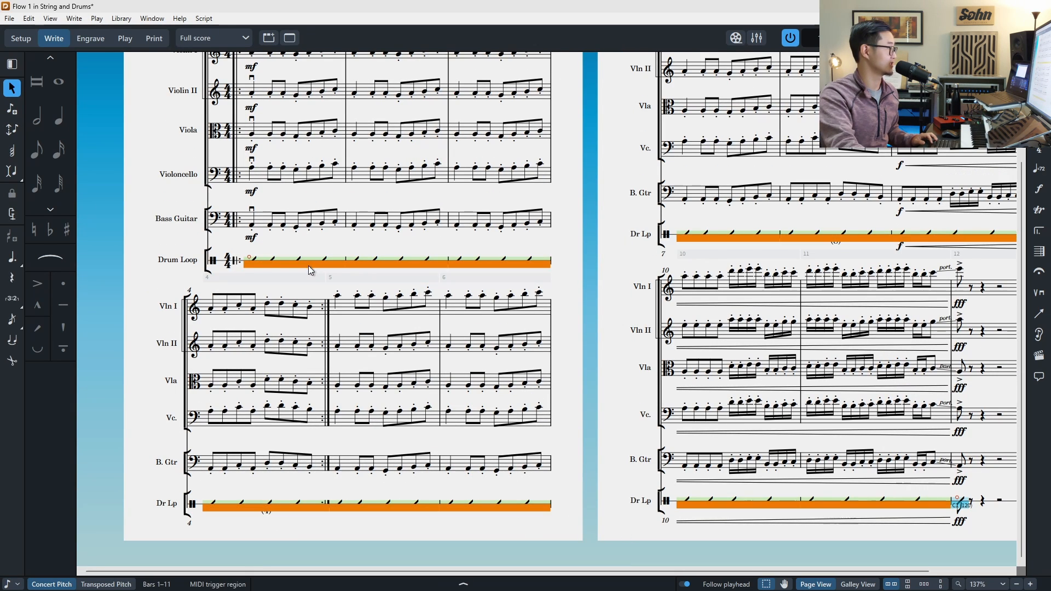
drag(957, 497, 344, 513)
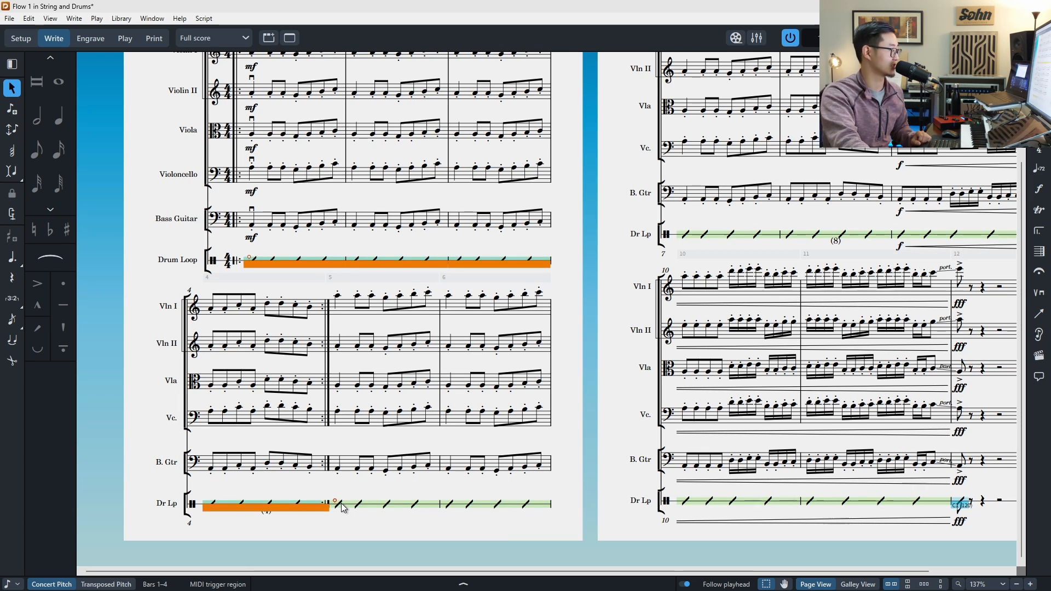
Step: Add a new MIDI trigger region with note C1 starting at bar 5 of the Drum Loop staff
click(339, 504)
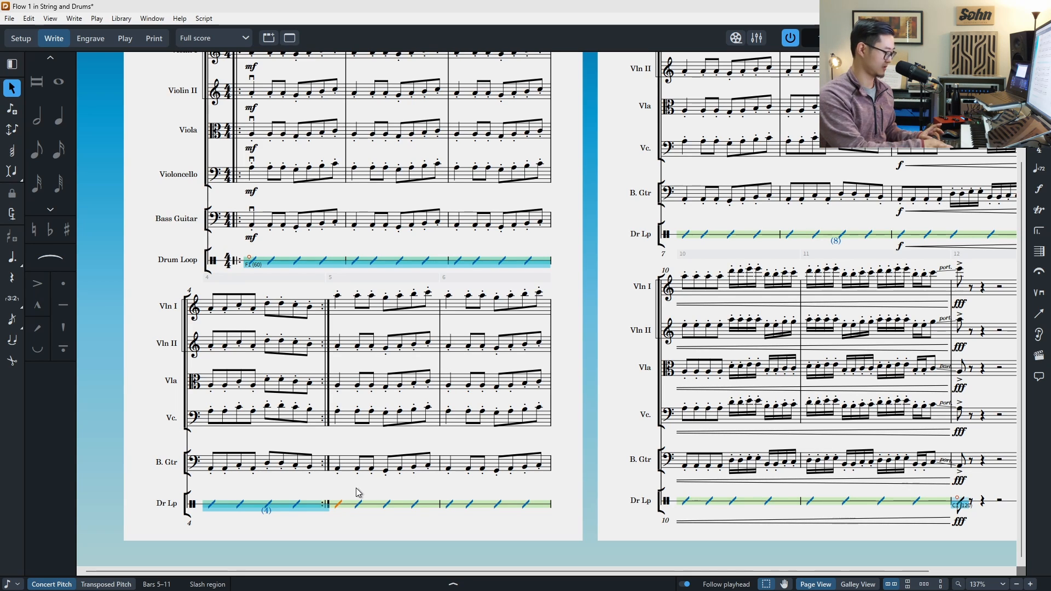
key(shift+y)
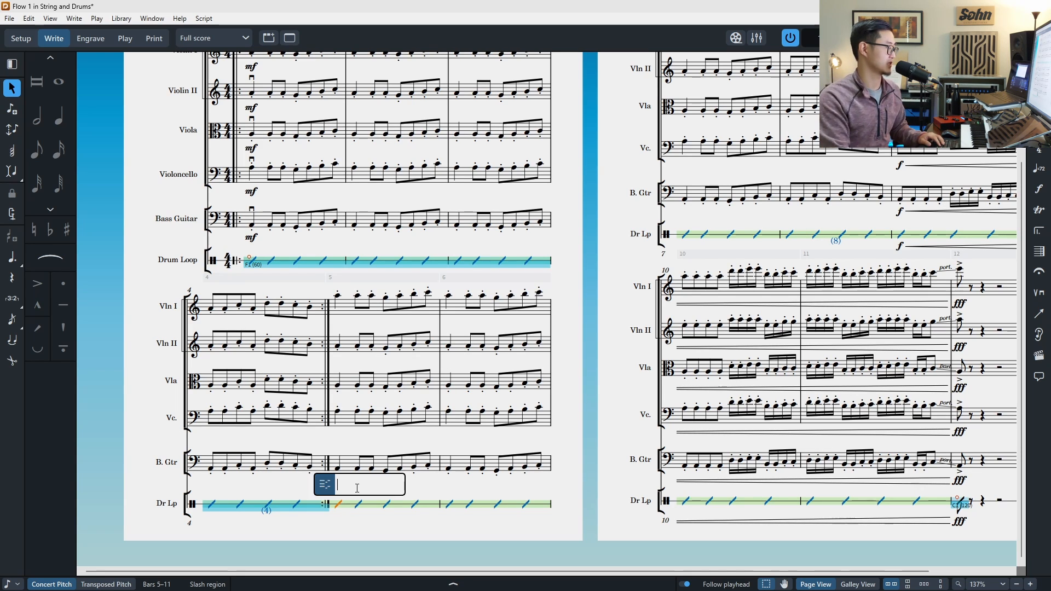
text(c)
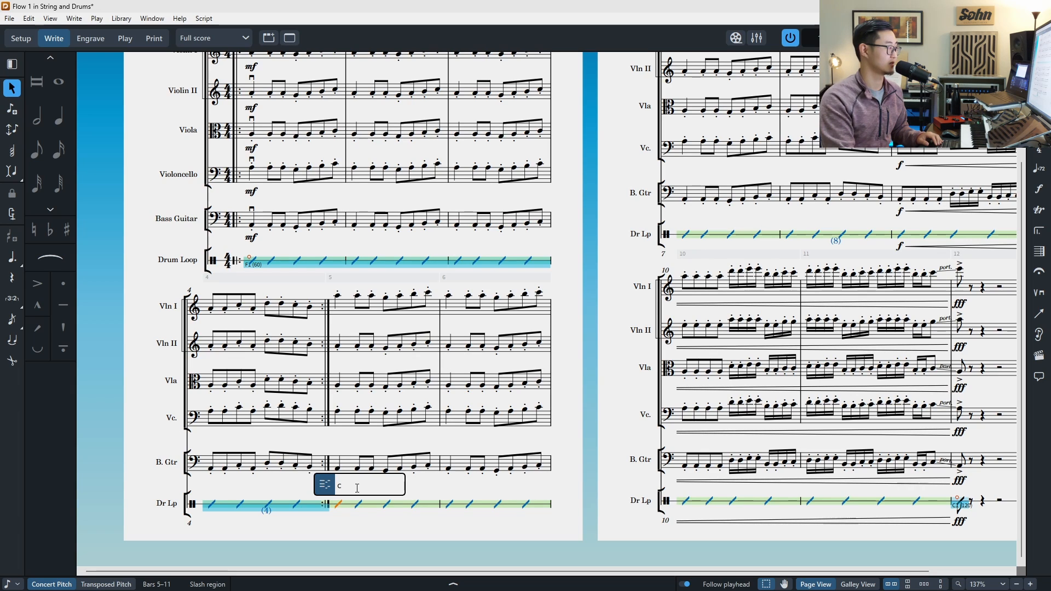
text(1)
key(Return)
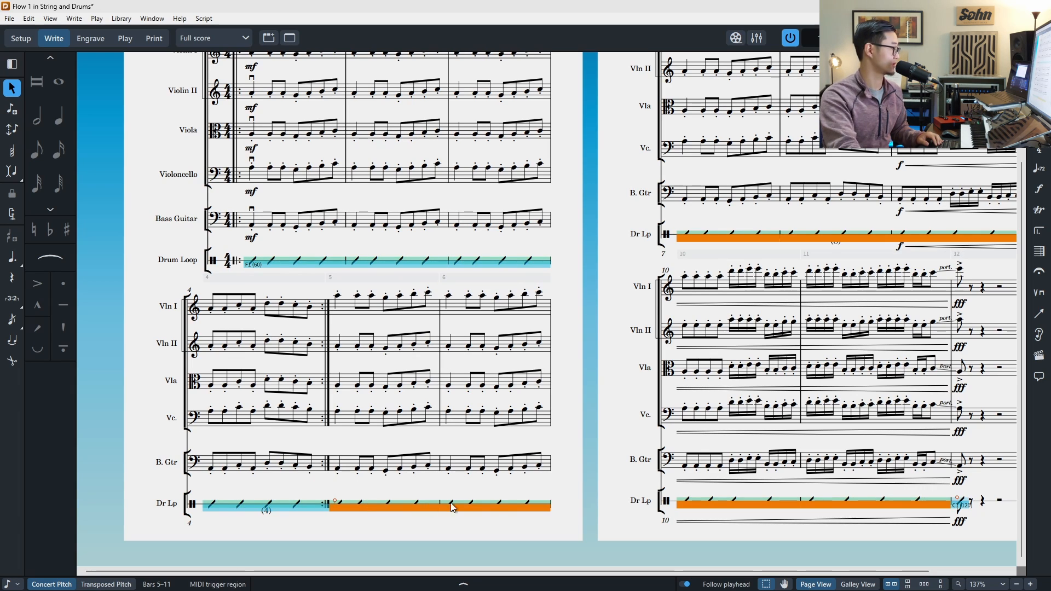
Step: Play back from bar 4 to hear the change from the F1 to the C1 trigger region
scroll(821, 394, right, 2)
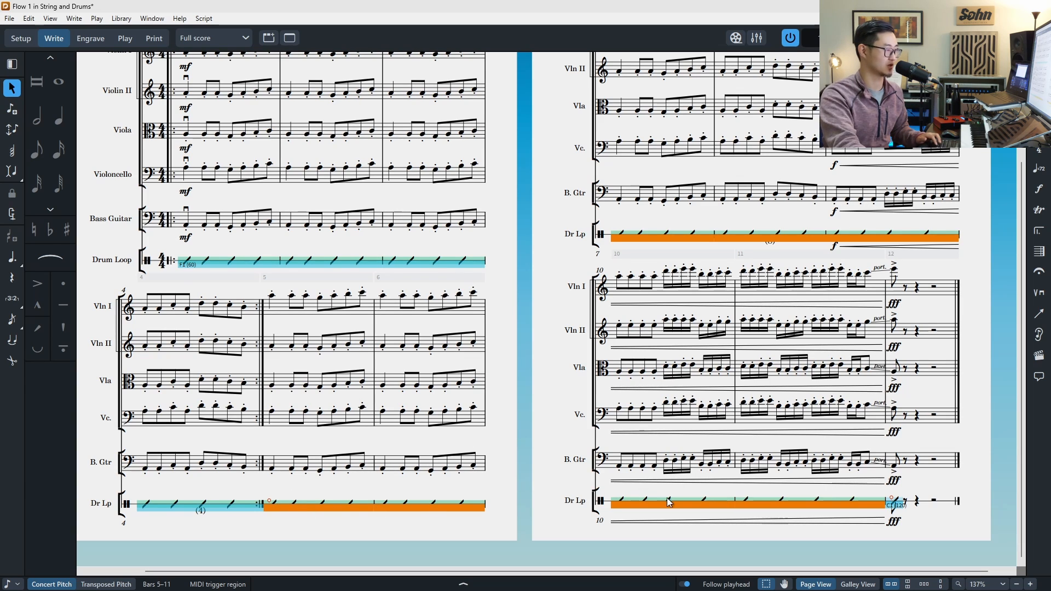
click(213, 506)
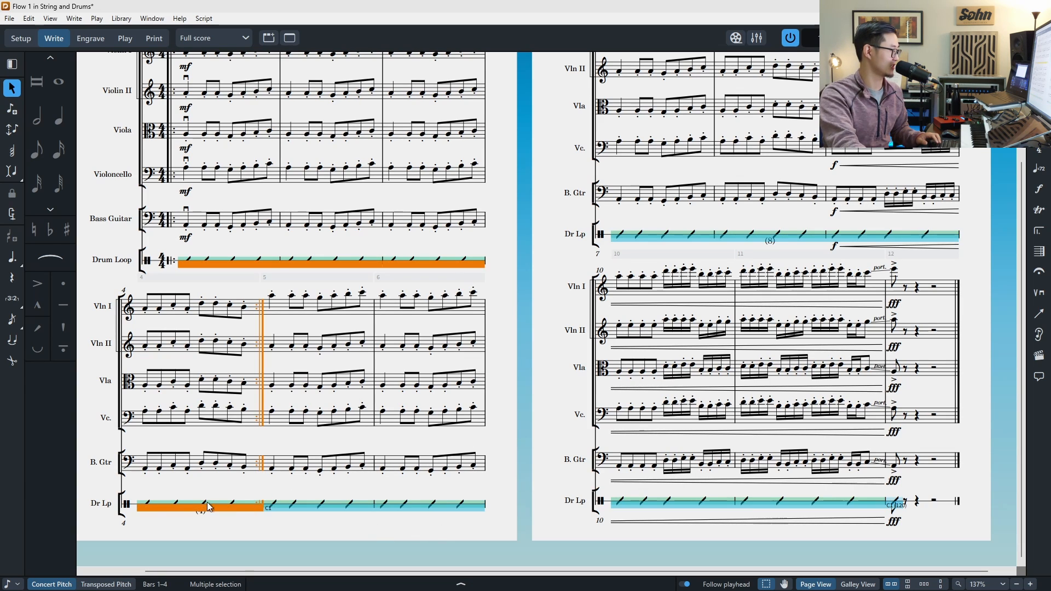
click(149, 502)
key(p)
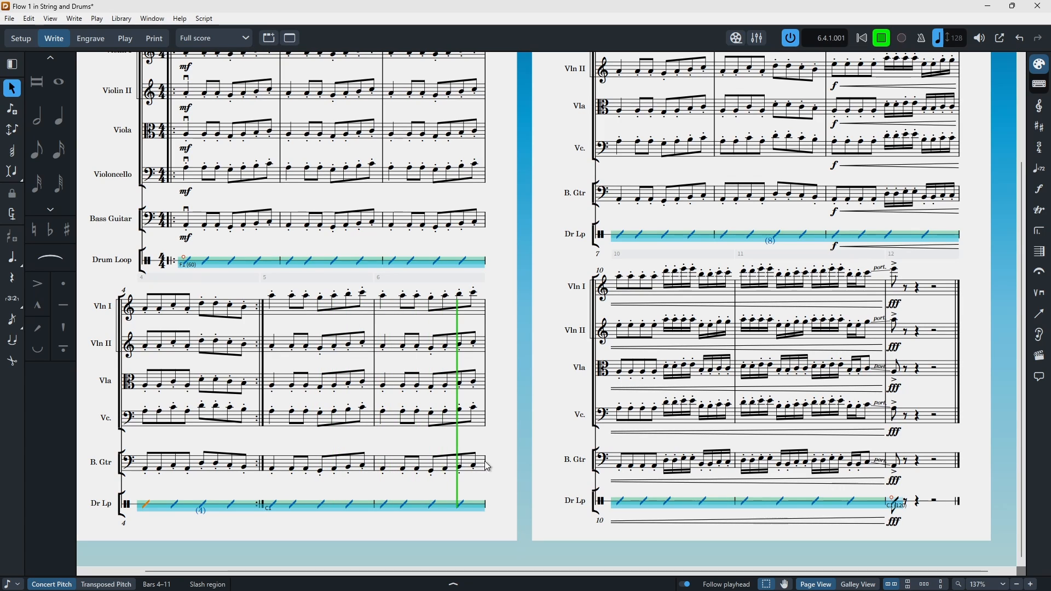
key(space)
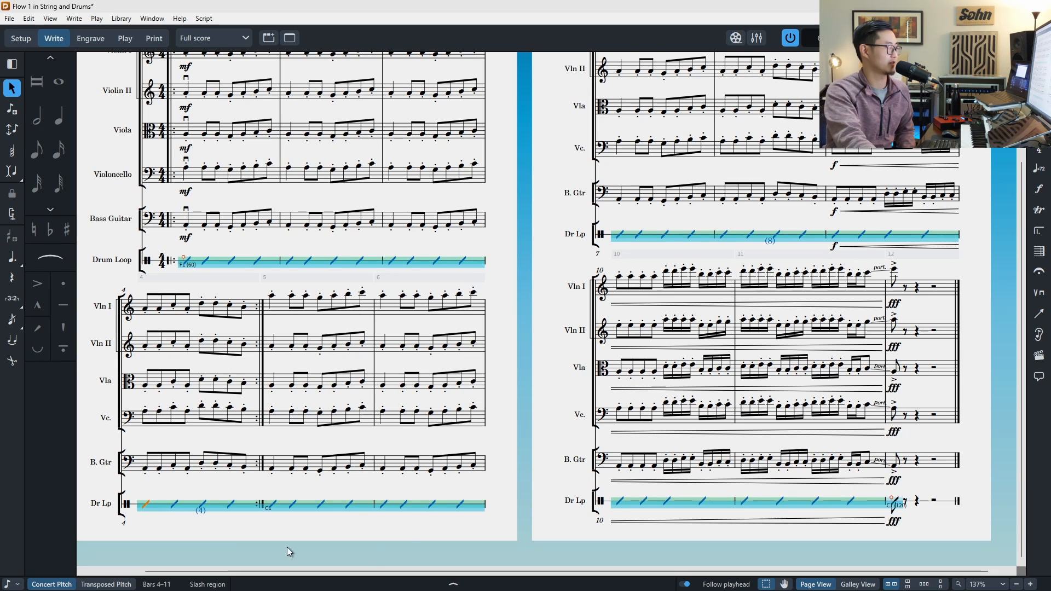
click(275, 509)
key(Escape)
key(Escape)
click(360, 508)
key(Escape)
key(Escape)
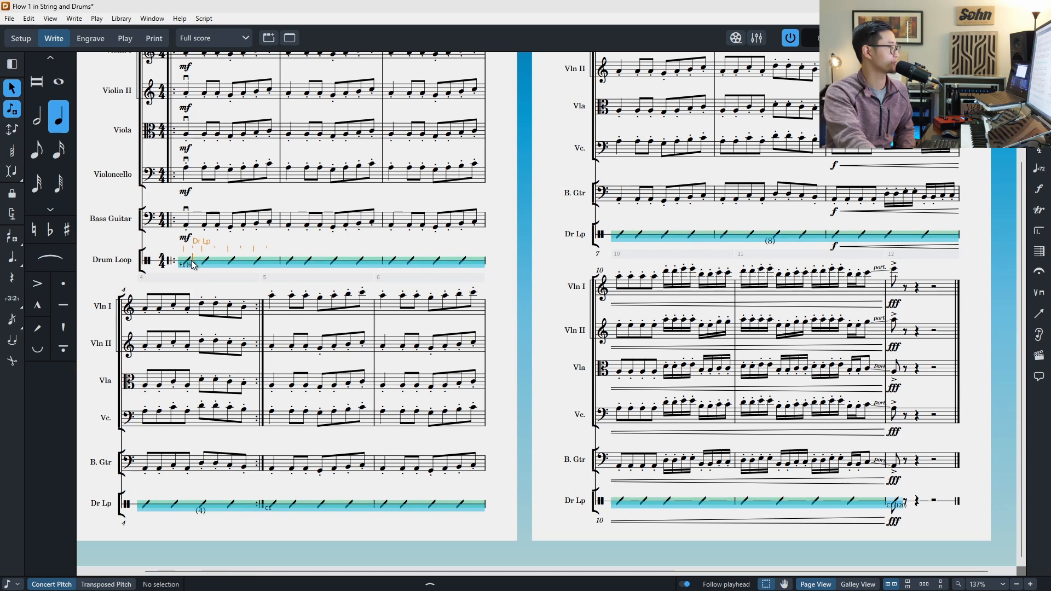
Step: Try adding F#1 and G1 as extra trigger notes to the first MIDI trigger region
double_click(196, 265)
click(191, 241)
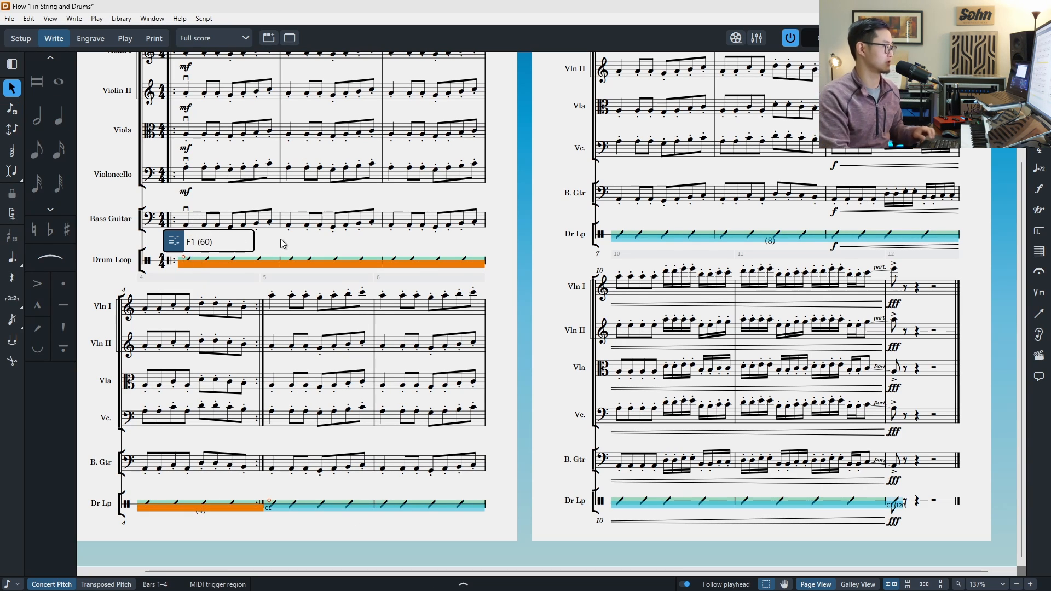
text(, )
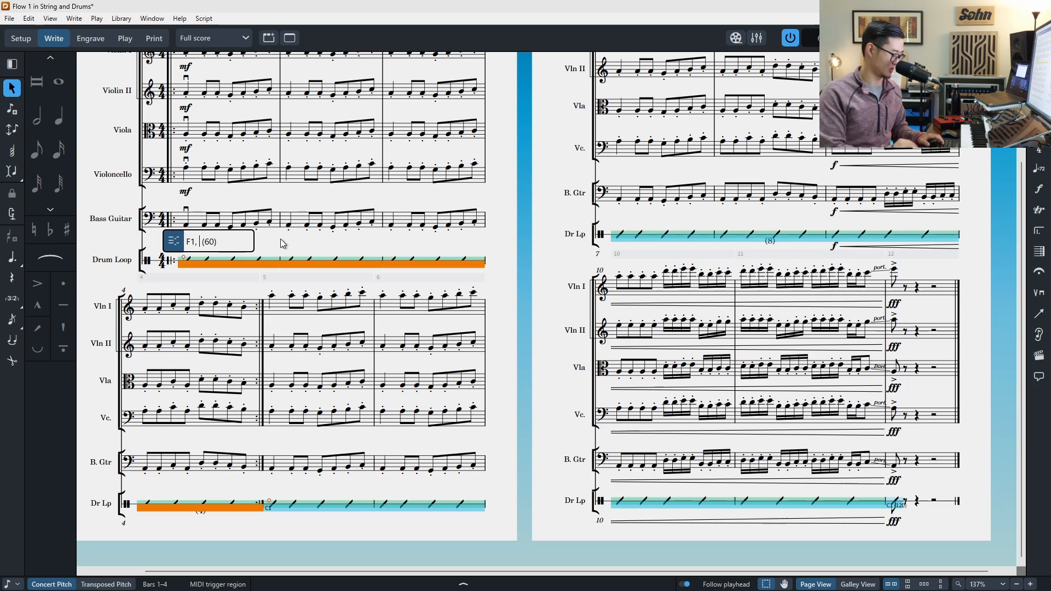
text(f#1)
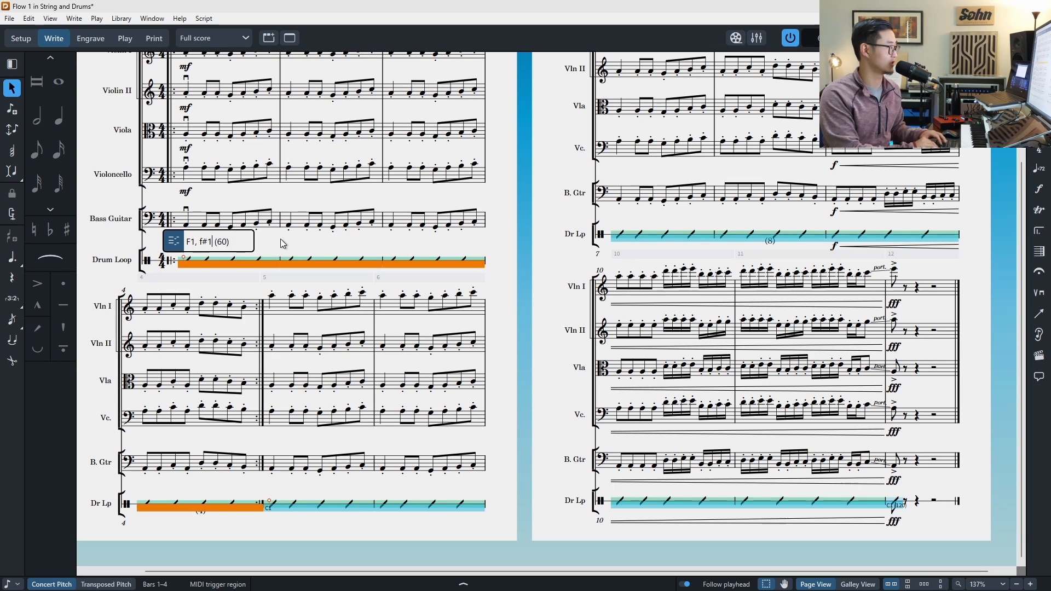
text(, g1)
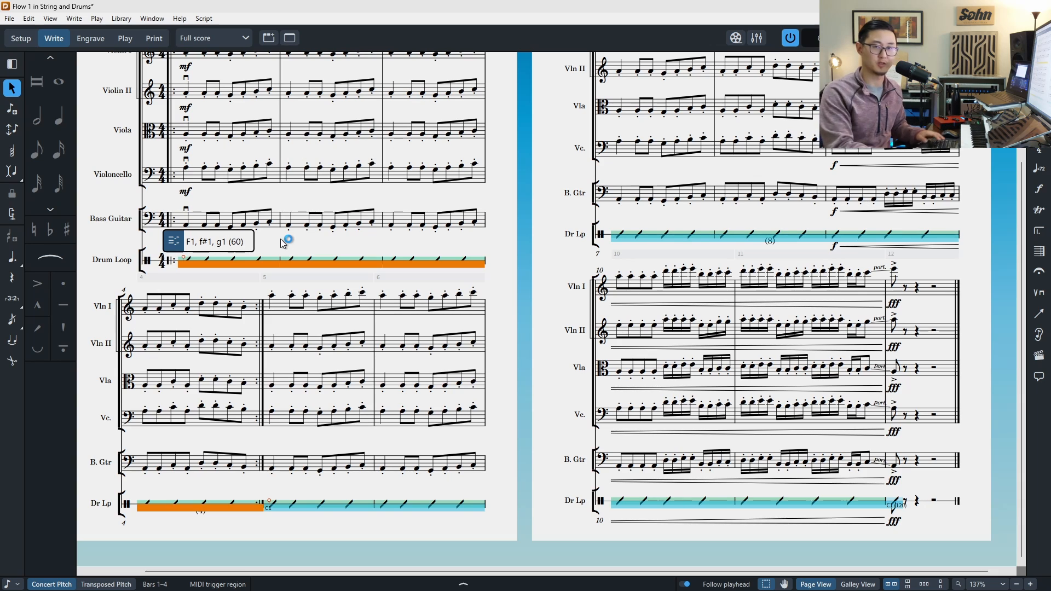
key(shift+Left)
key(shift+Left)
key(shift+Left)
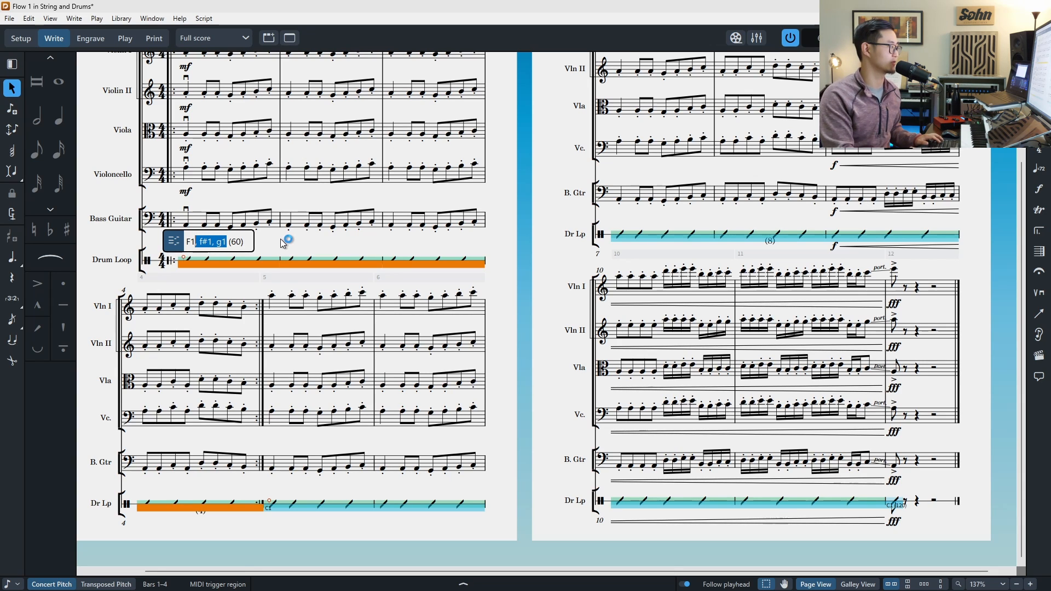
key(shift+Left)
key(shift+Left)
key(BackSpace)
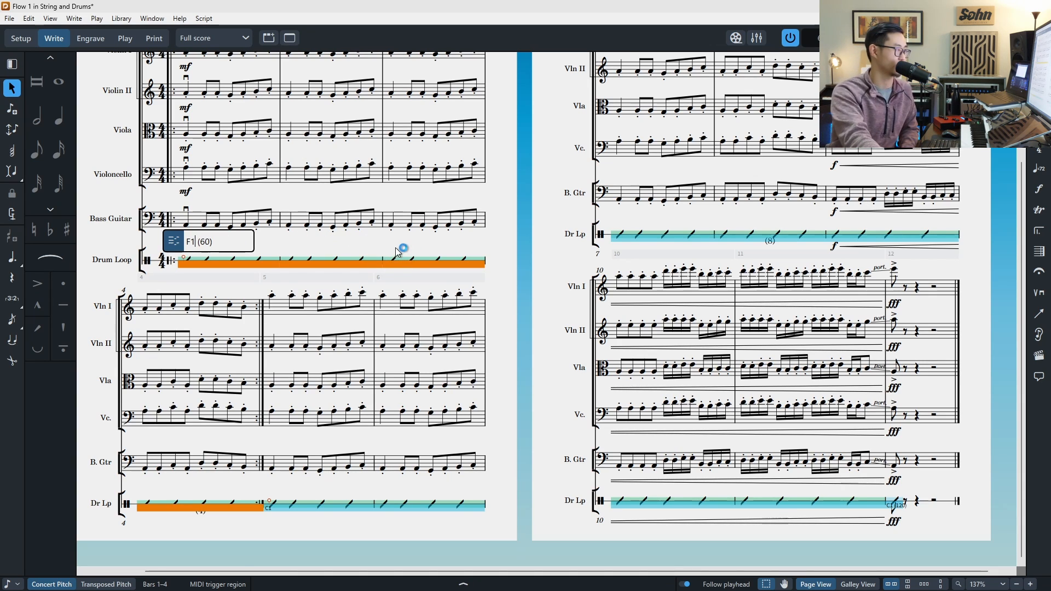
key(Return)
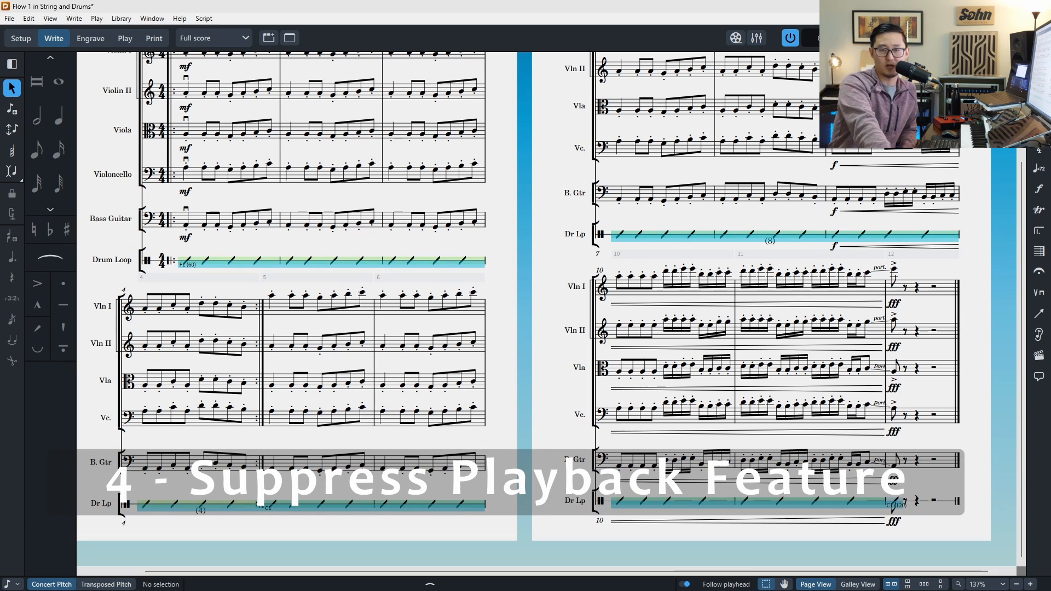
Step: Open the Properties panel below the score
click(288, 585)
scroll(185, 306, down, 2)
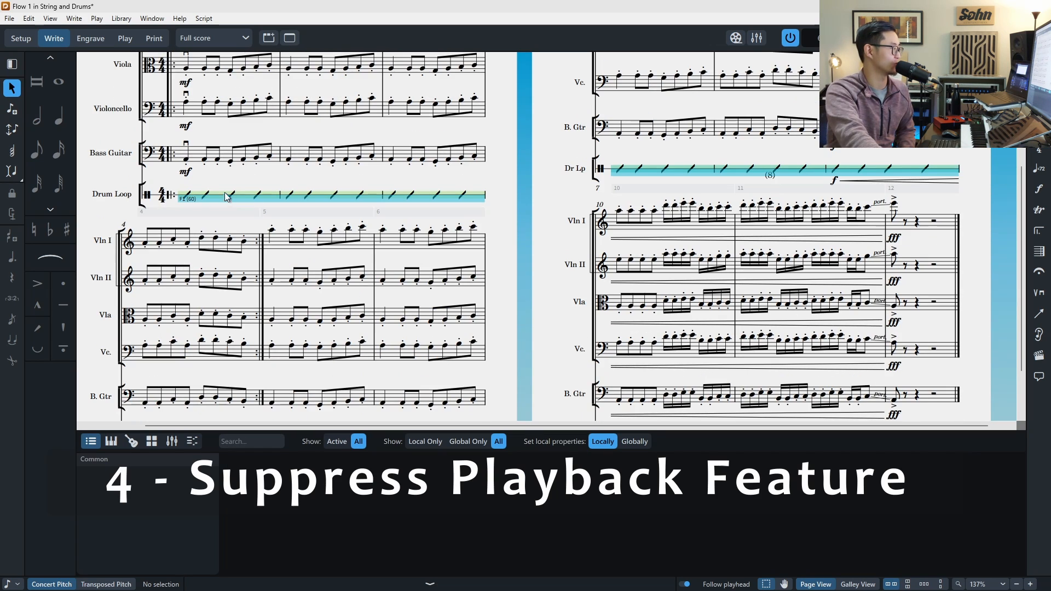
click(261, 247)
scroll(261, 247, up, 4)
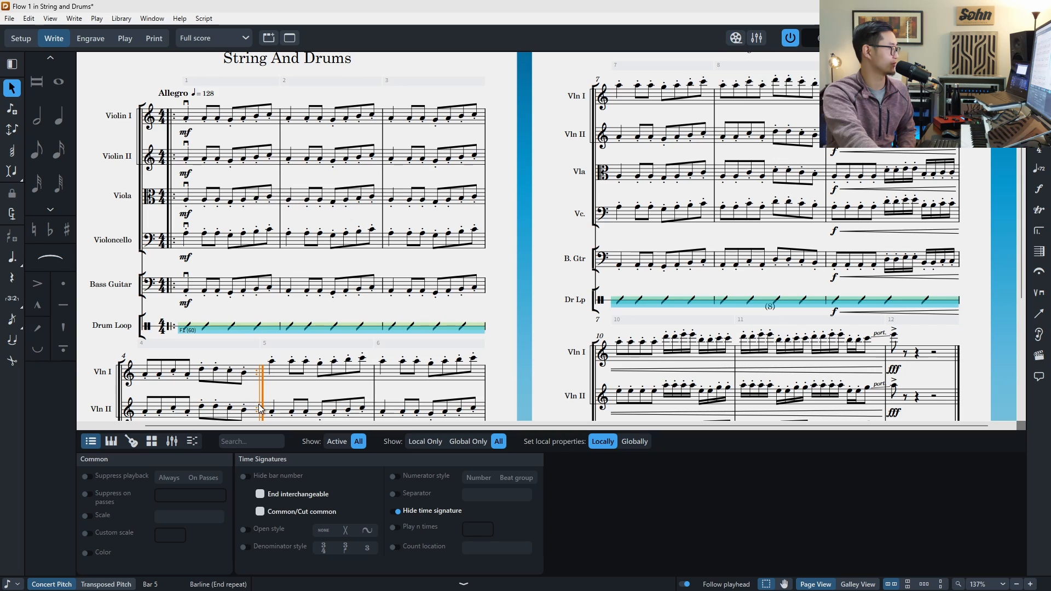
scroll(261, 408, down, 1)
scroll(329, 383, down, 1)
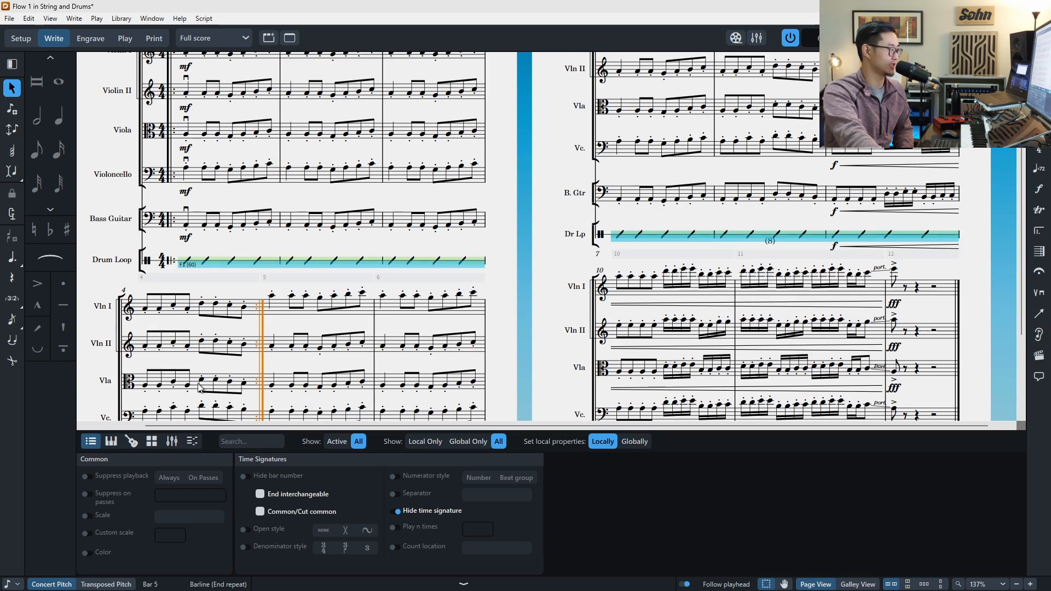
Step: Select the Violin I and II notes in bars 1 to 4 and enable Suppress playback for them
click(244, 346)
scroll(250, 337, up, 1)
shift+click(187, 119)
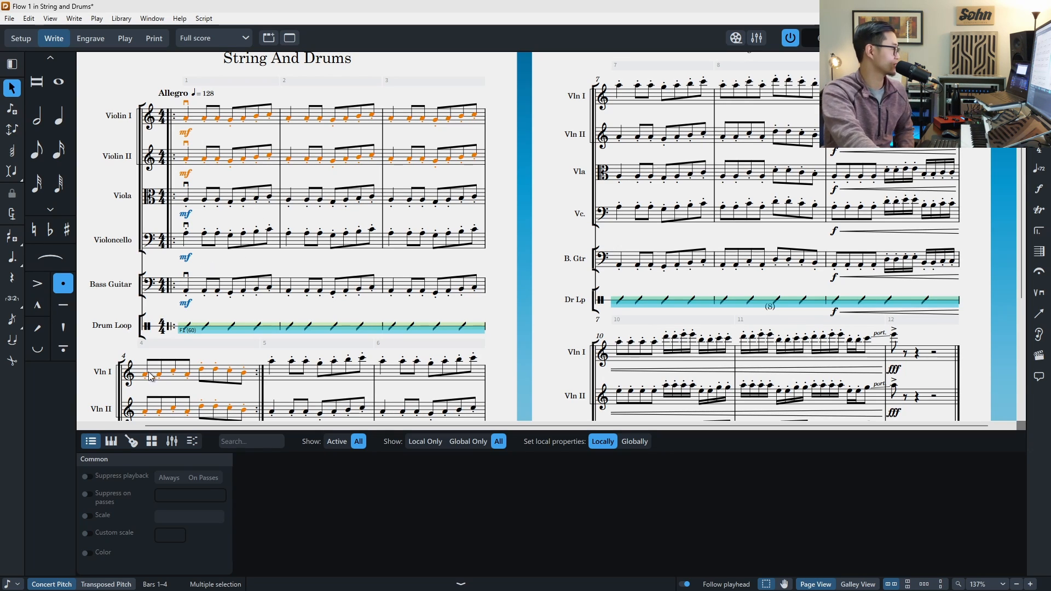
click(87, 477)
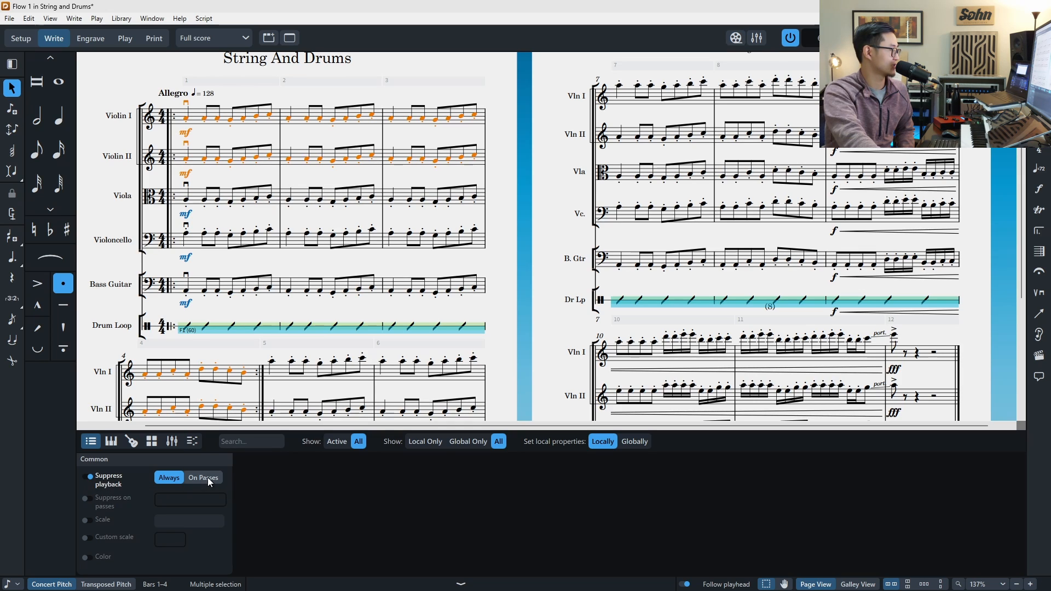
Step: Set the selected violin notes to suppress playback on passes, entering pass 1
click(208, 478)
click(87, 500)
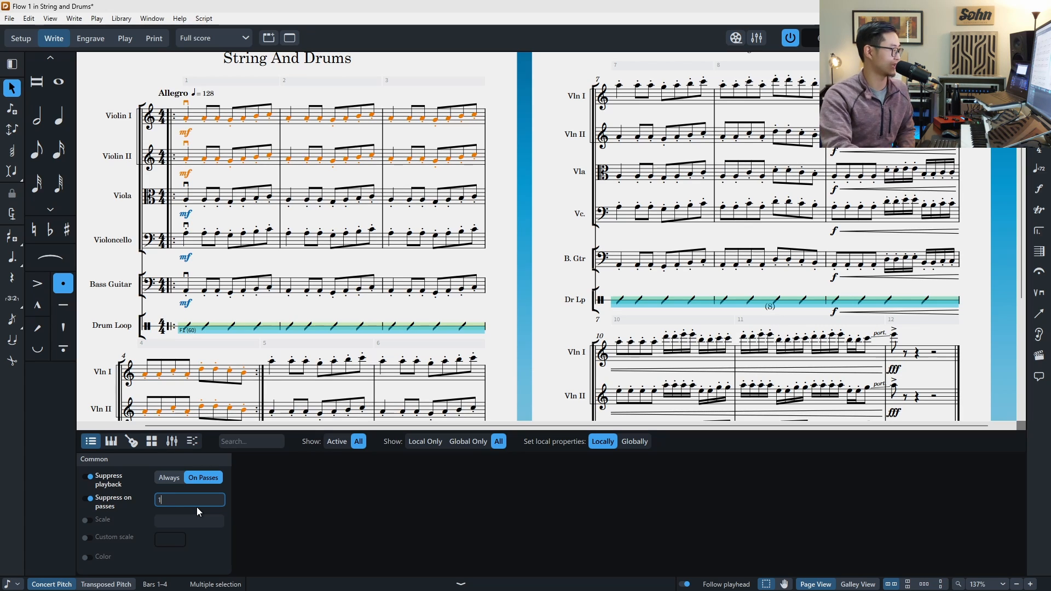
key(Return)
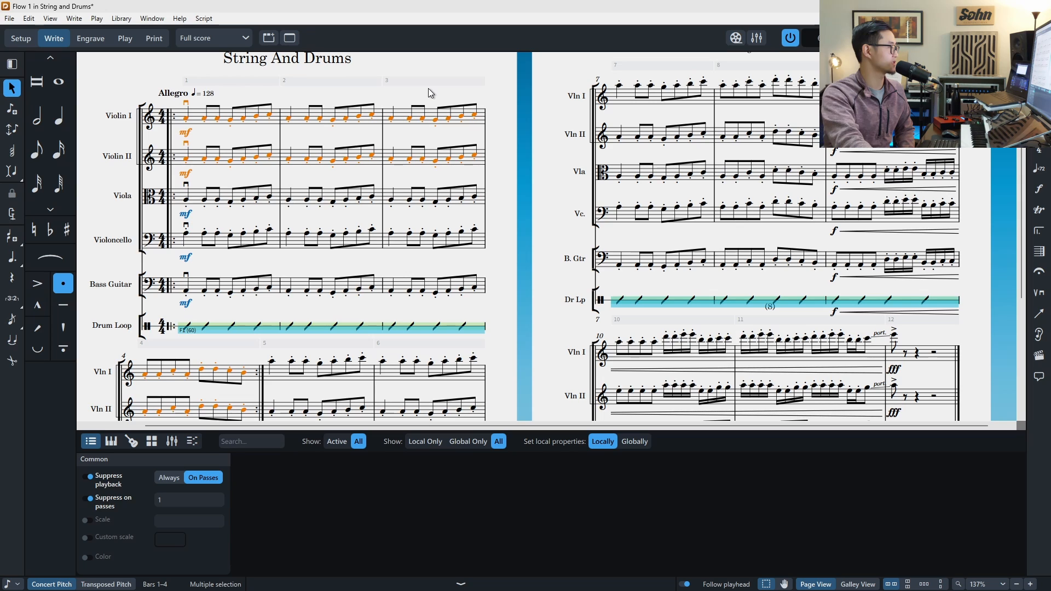
Step: Unsolo and mute the Drum Loop channel in the Mixer, then close the Mixer
key(Escape)
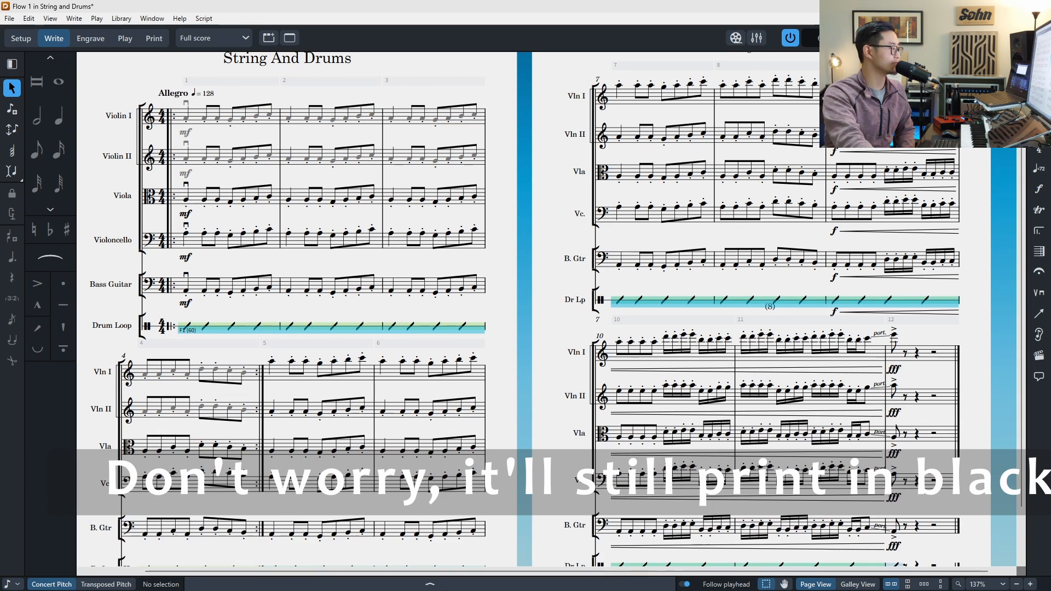
key(ctrl+8)
click(186, 117)
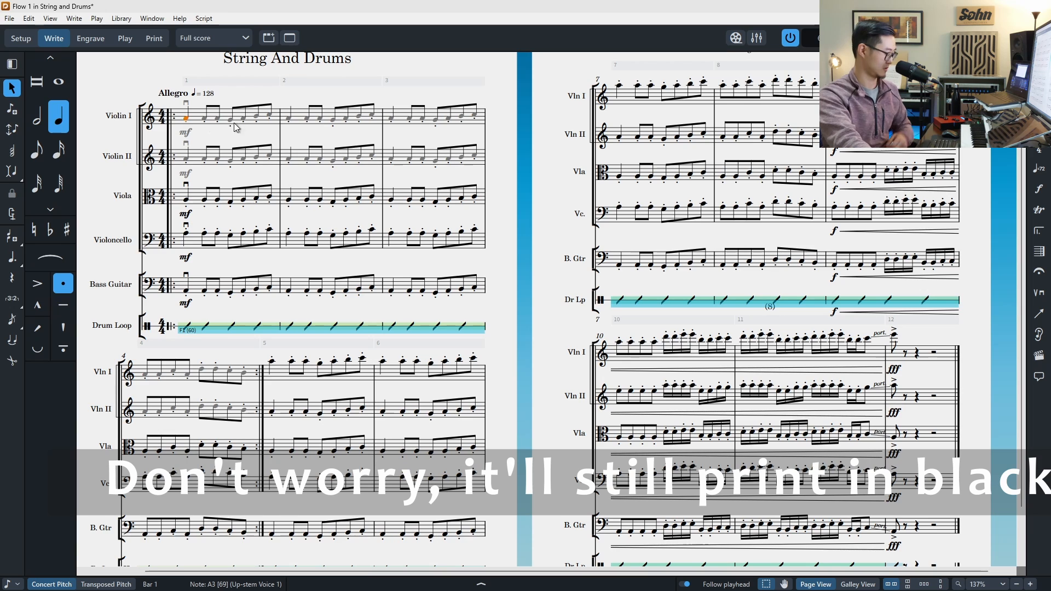
key(F3)
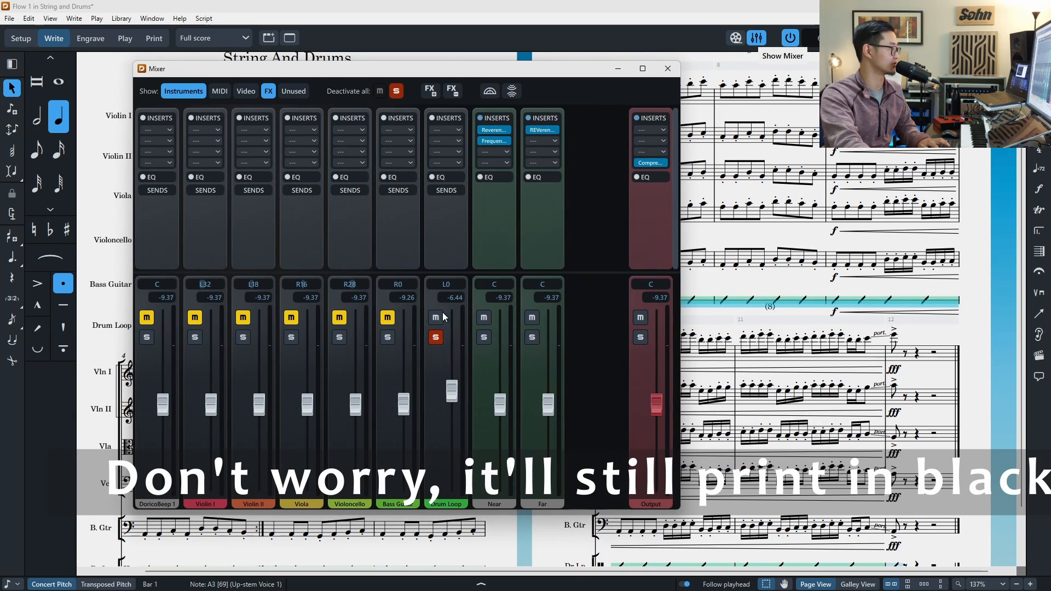
click(435, 337)
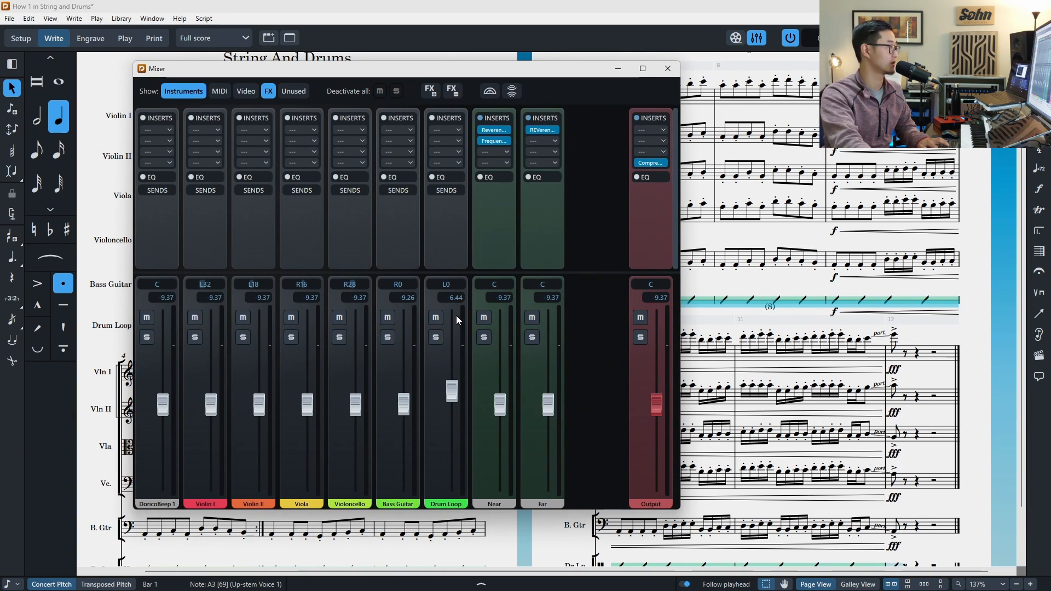
click(436, 318)
click(666, 75)
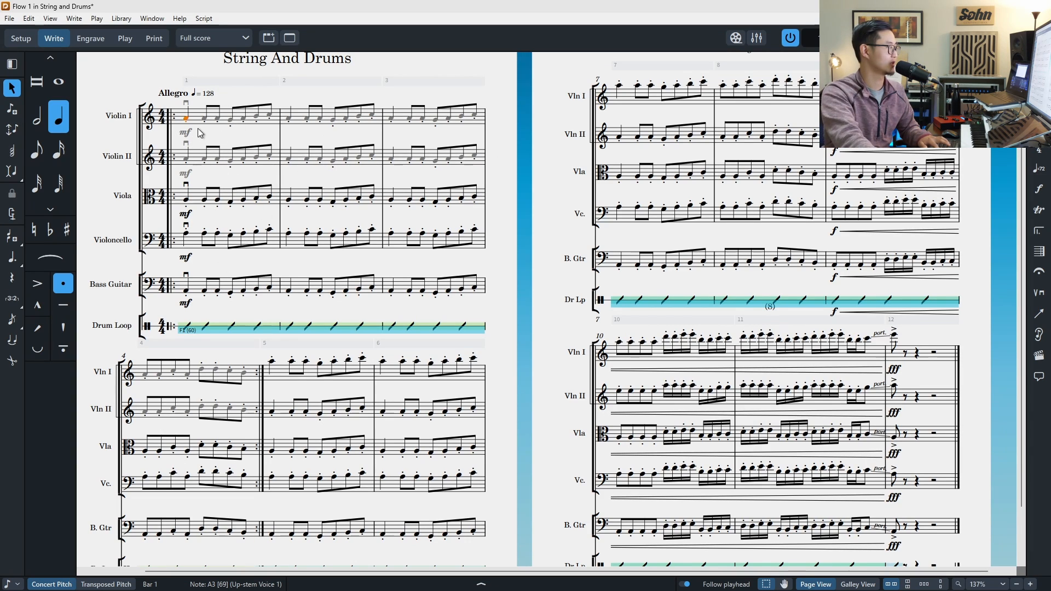
Step: Play back from the first Violin I note and stop
key(space)
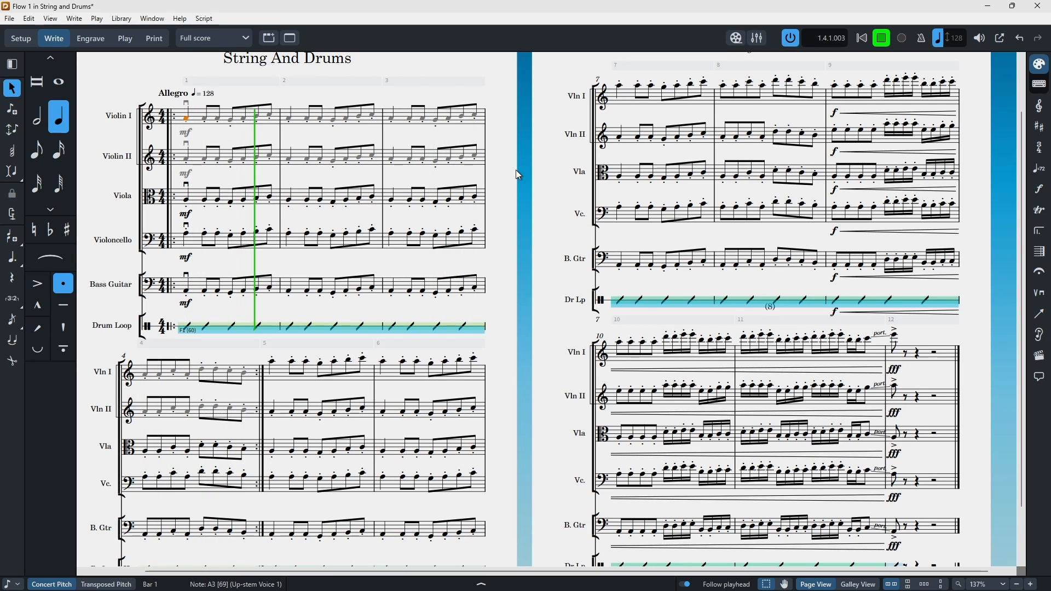
key(space)
Step: Set the end repeat barline at bar 5 to play 4 times
click(501, 586)
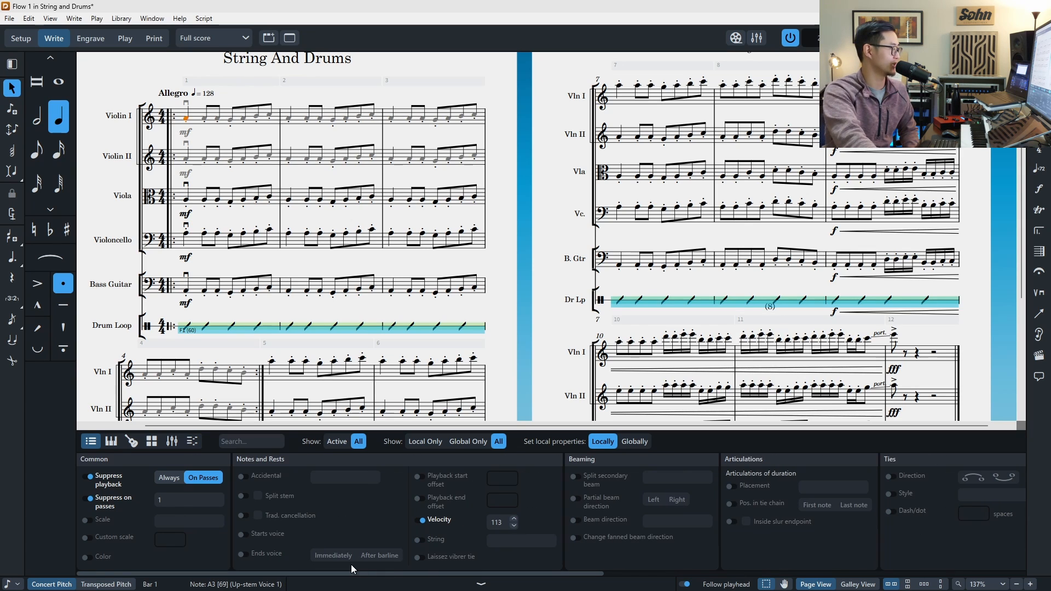
scroll(285, 383, down, 3)
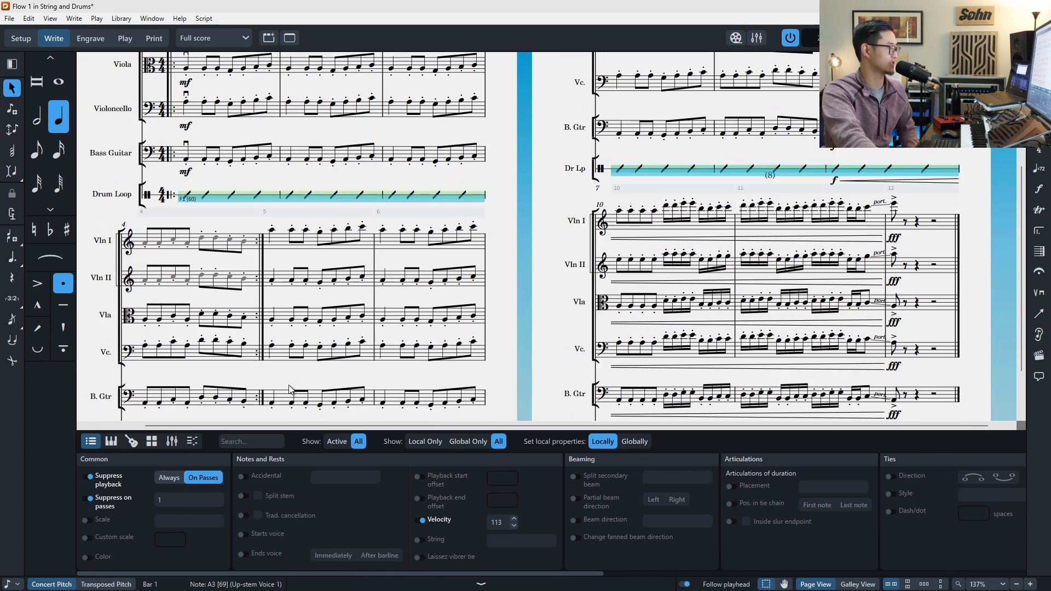
click(261, 313)
click(395, 528)
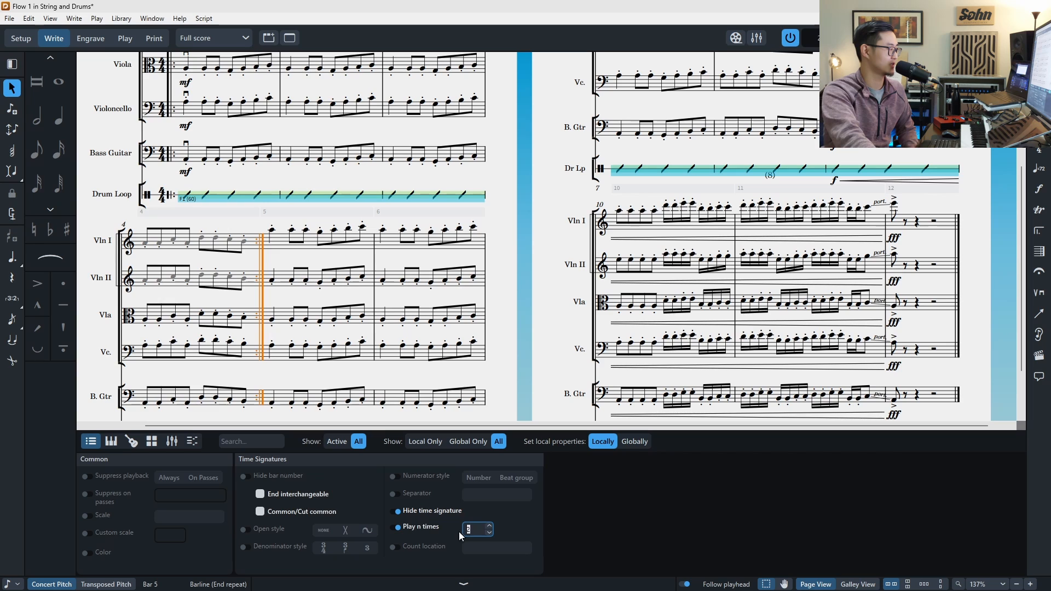
text(4)
key(Return)
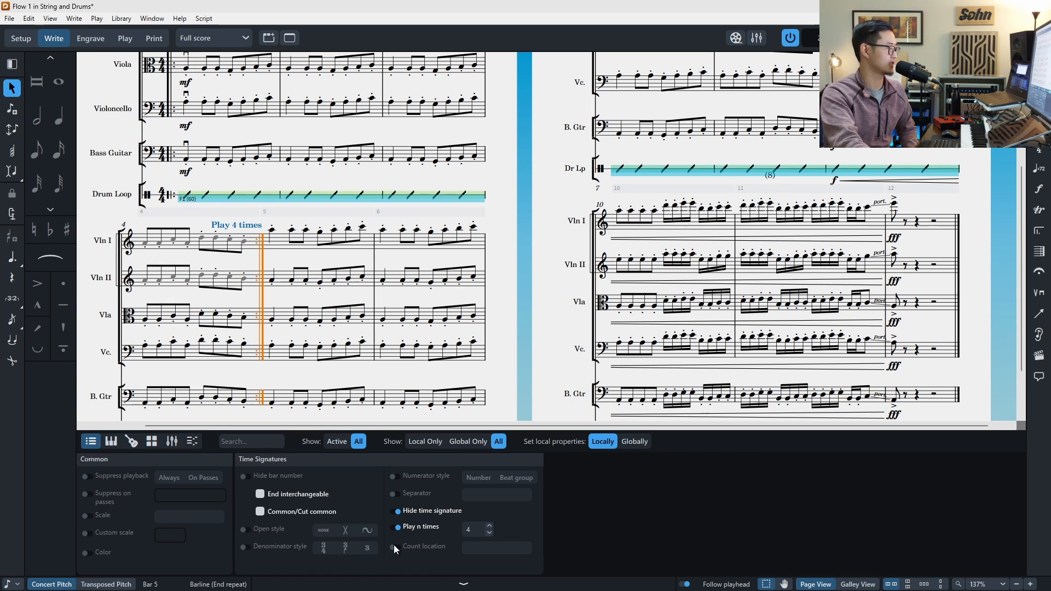
Step: Change the Violin I and II notes in bars 1 to 4 to suppress playback on passes 1-2
click(464, 584)
scroll(411, 424, up, 1)
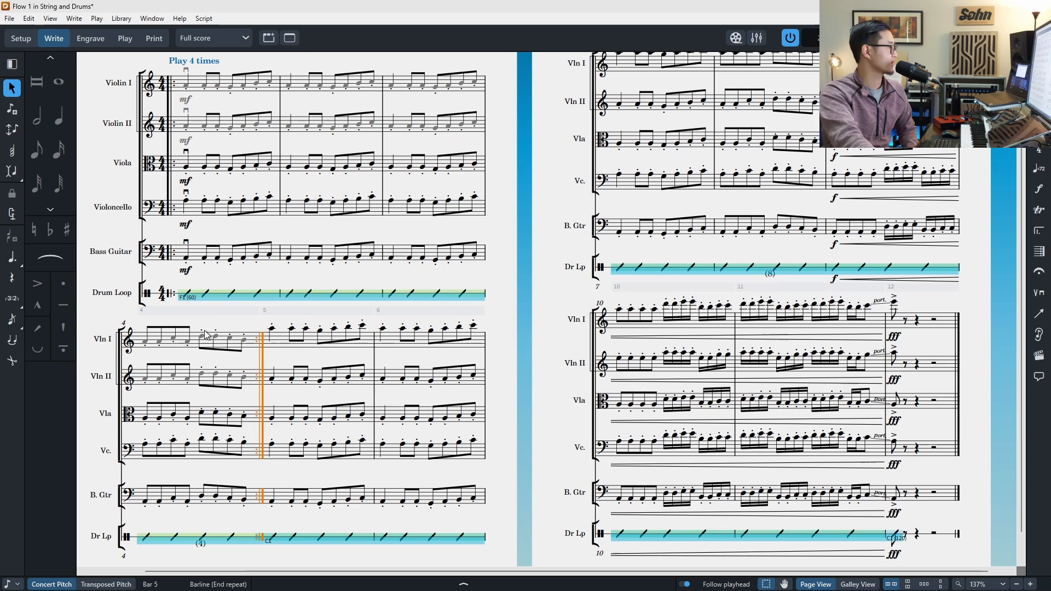
click(188, 86)
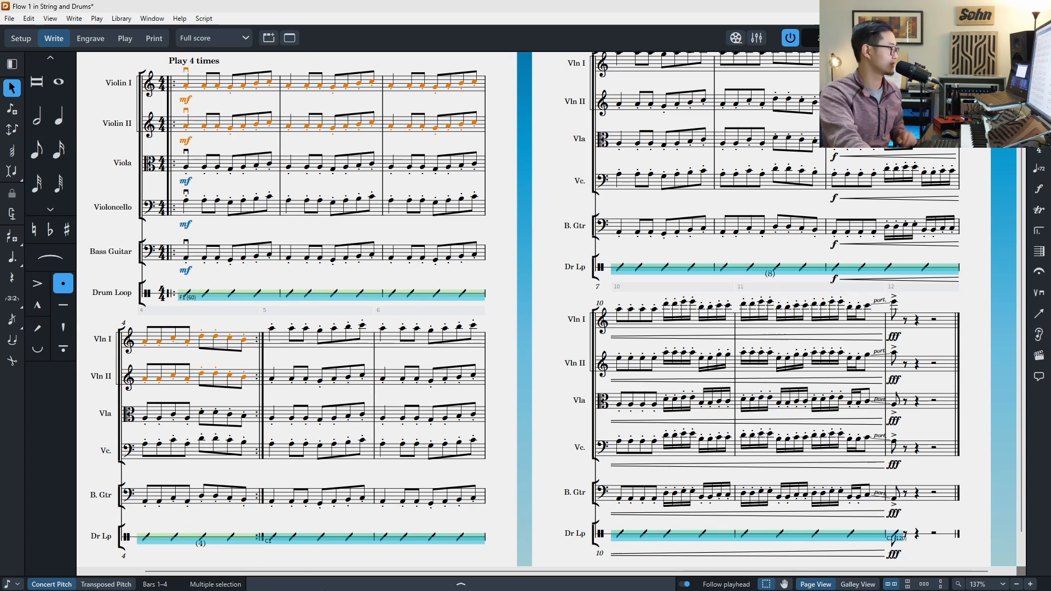
click(460, 584)
click(187, 499)
key(Return)
click(195, 505)
key(BackSpace)
key(BackSpace)
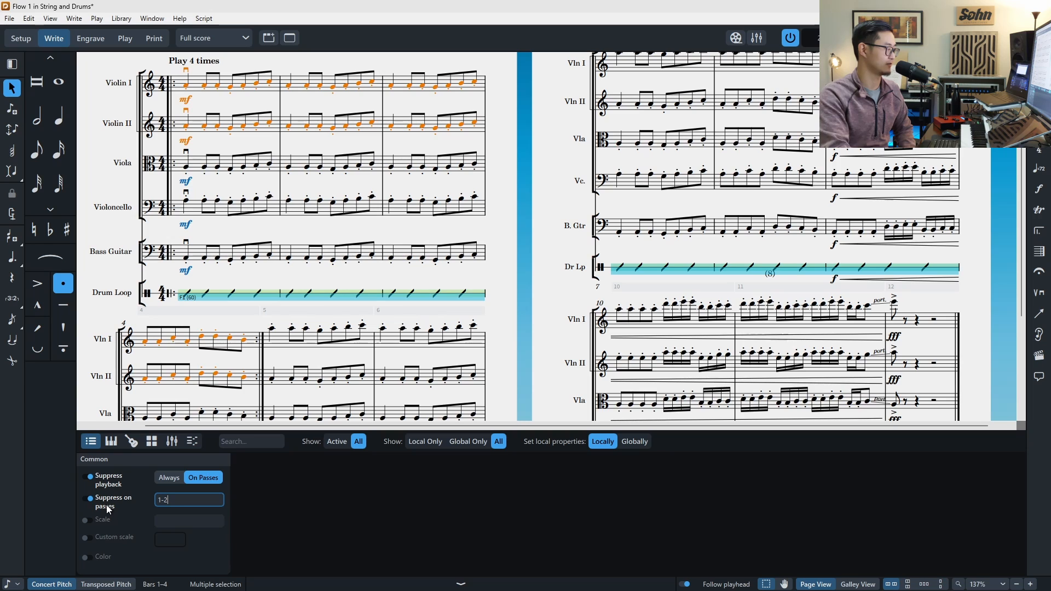
key(Return)
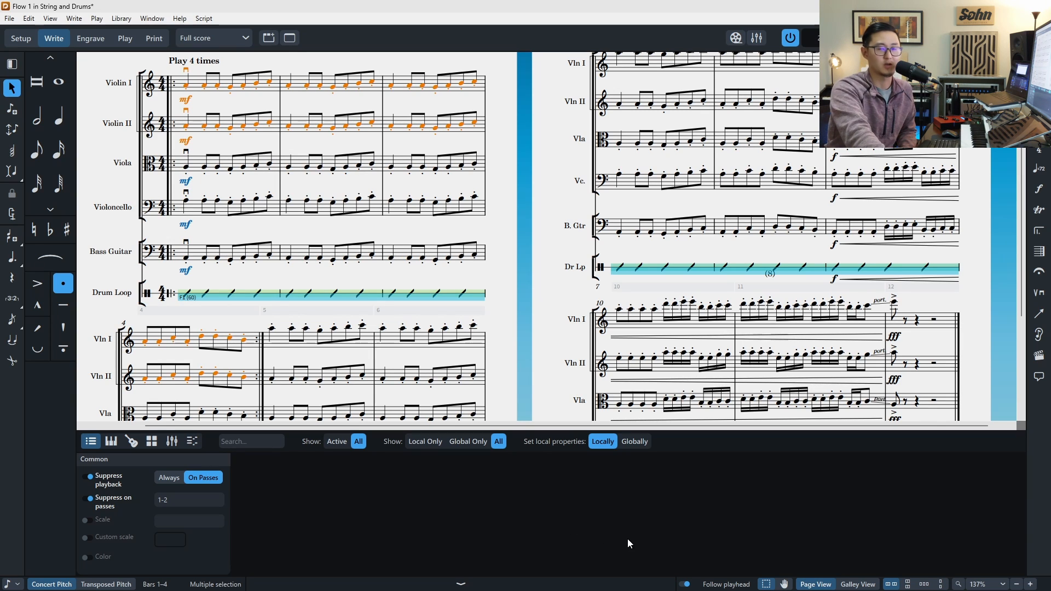
Step: Select the Violin I music in bars 10 to 12 of the last system
click(461, 584)
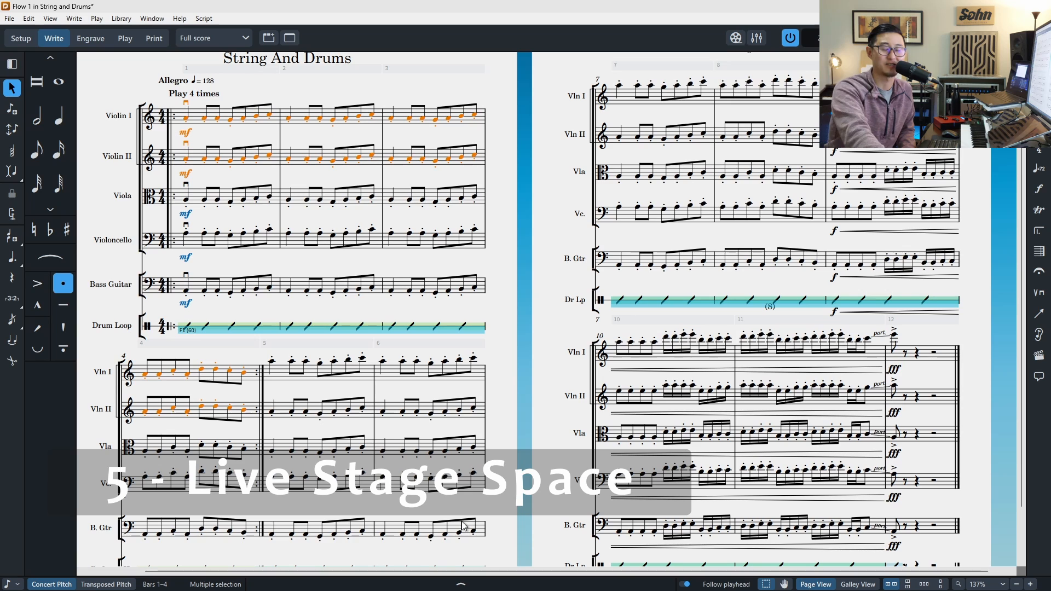
scroll(587, 136, up, 1)
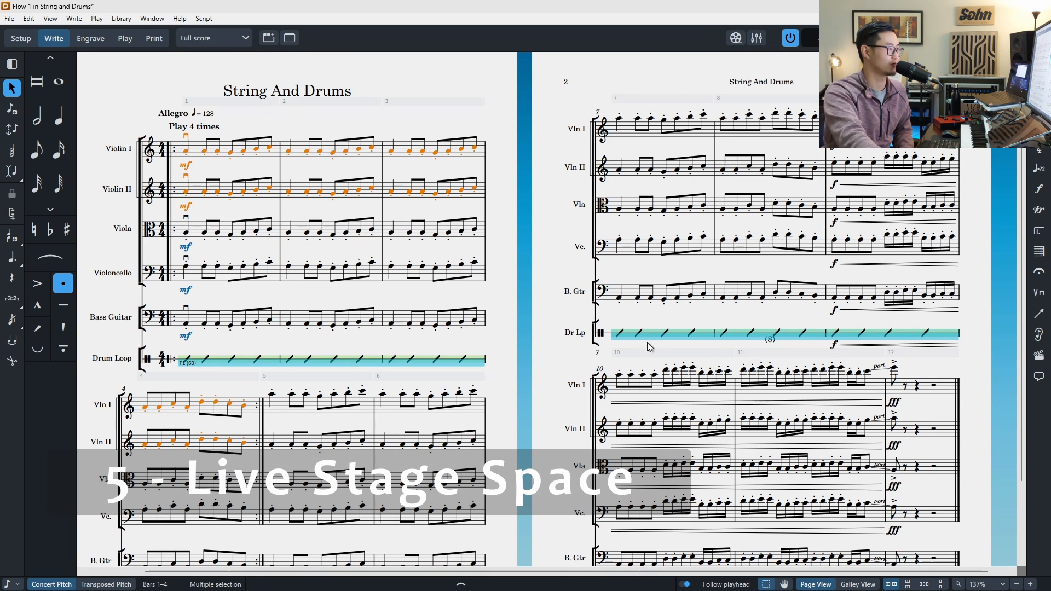
click(619, 376)
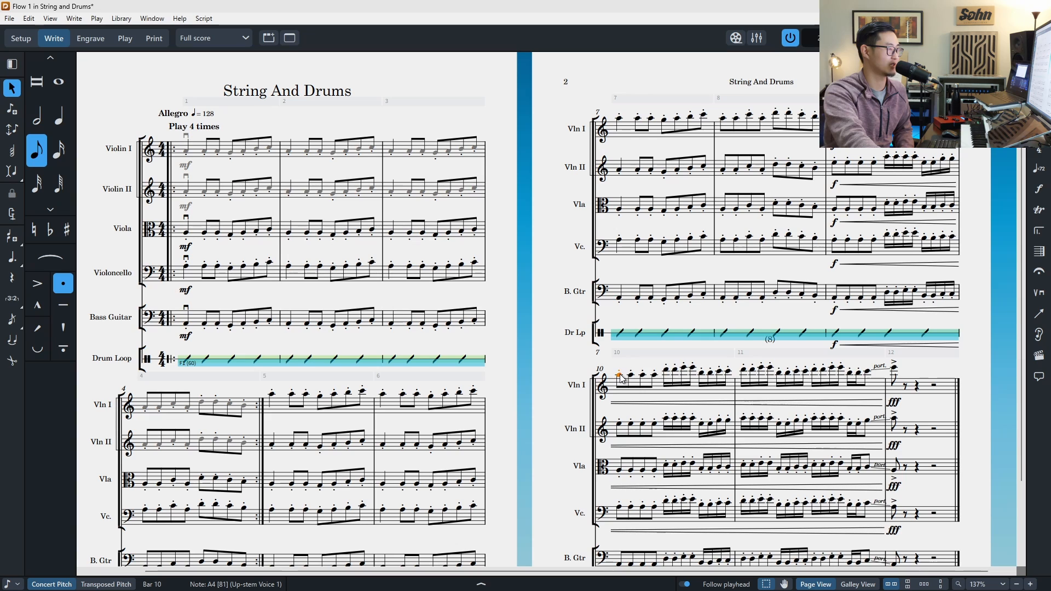
scroll(461, 394, up, 1)
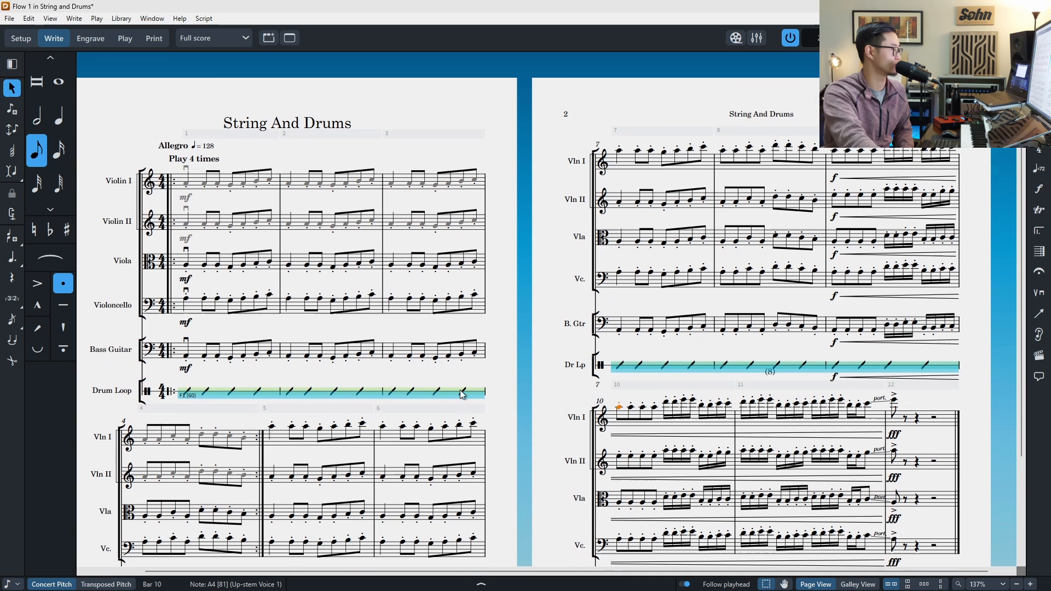
shift+click(891, 409)
scroll(810, 219, down, 1)
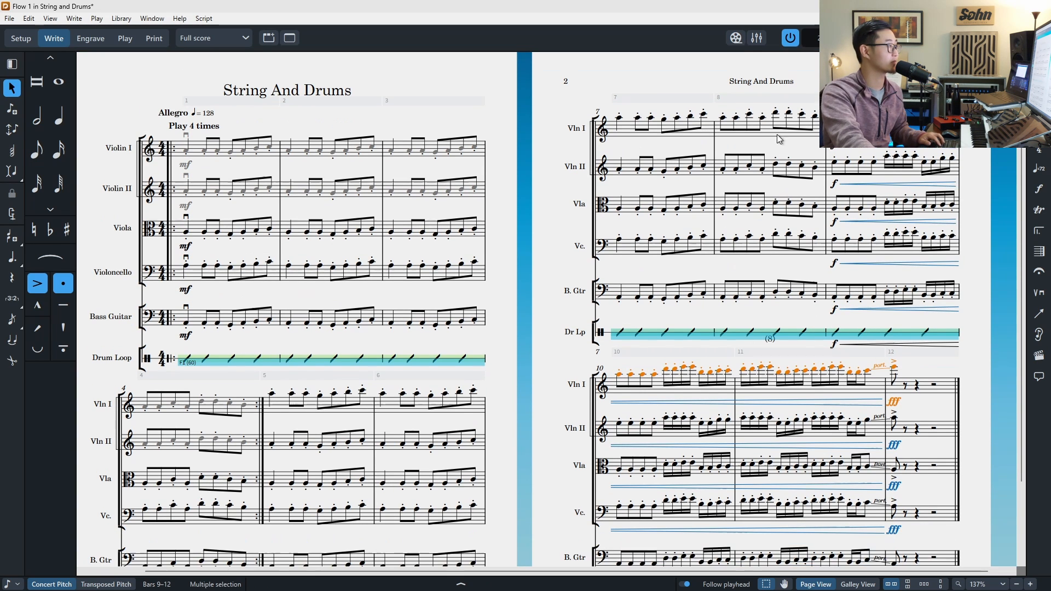
Step: Solo Violin I in the Mixer and open the Live Stage window beside the score
key(F3)
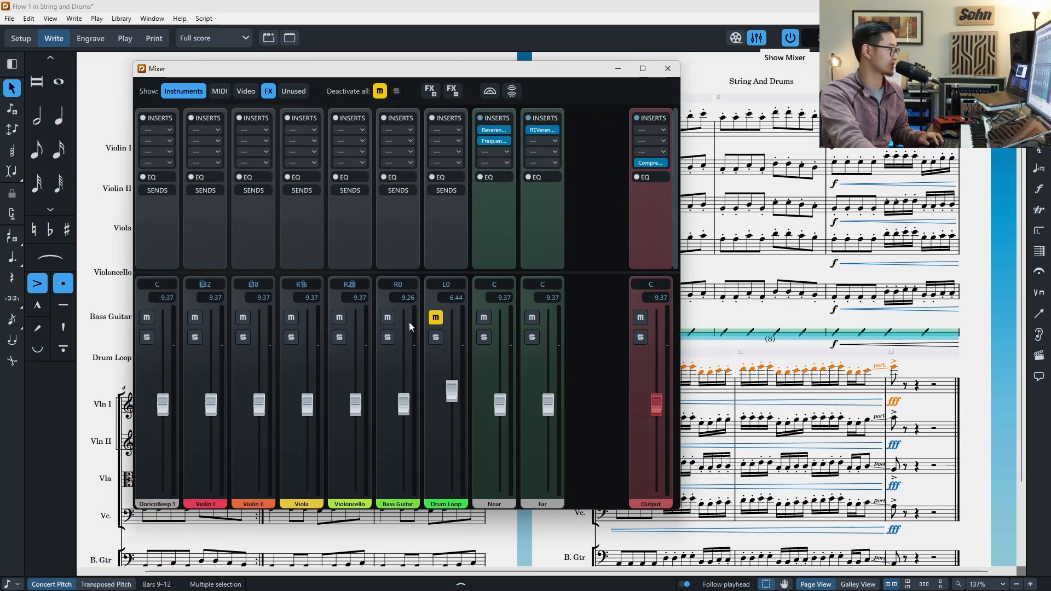
click(194, 338)
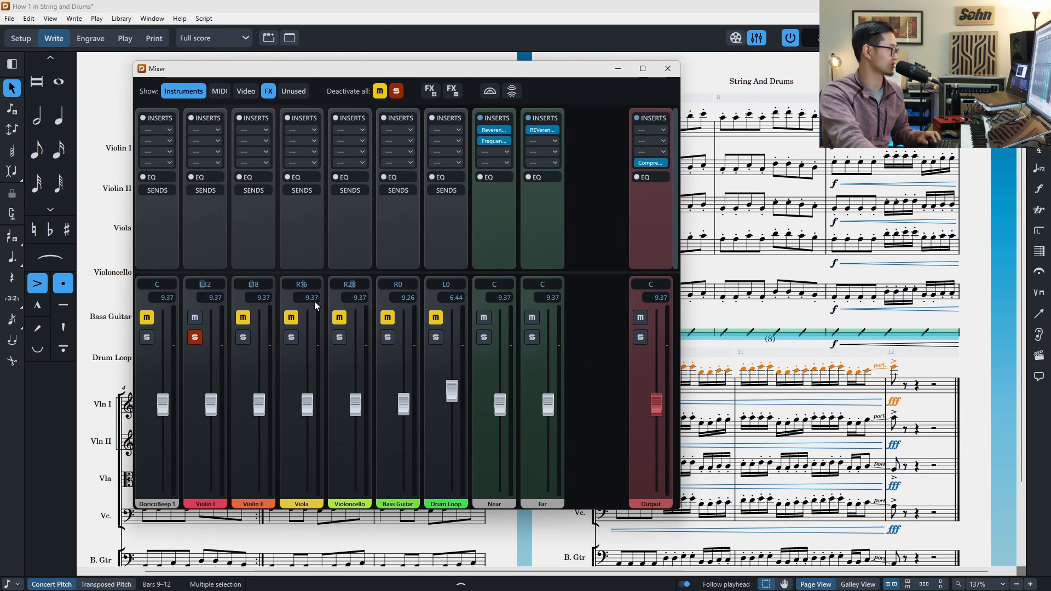
click(492, 92)
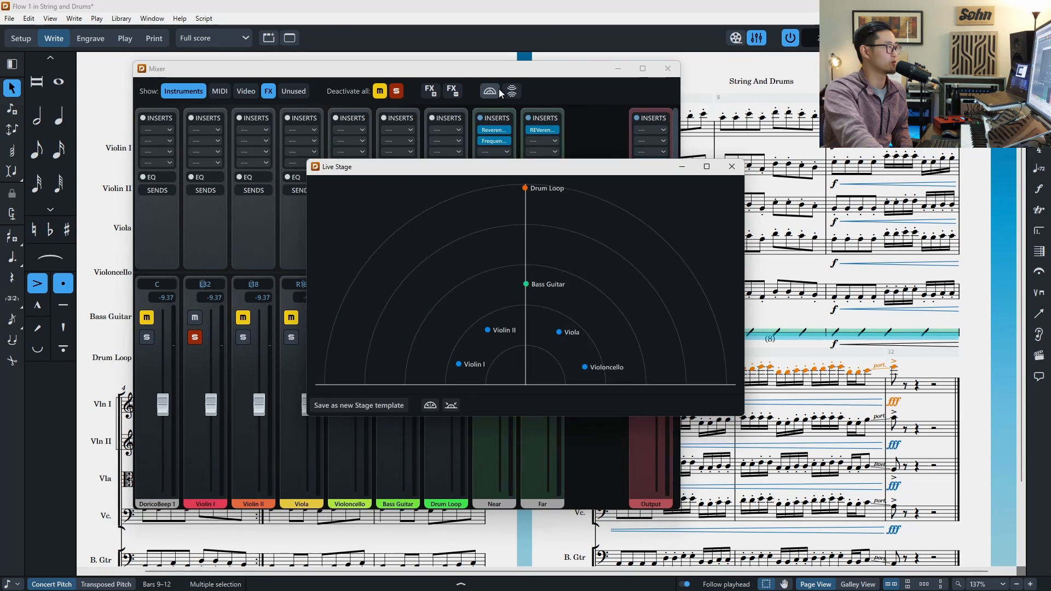
drag(667, 153, 910, 128)
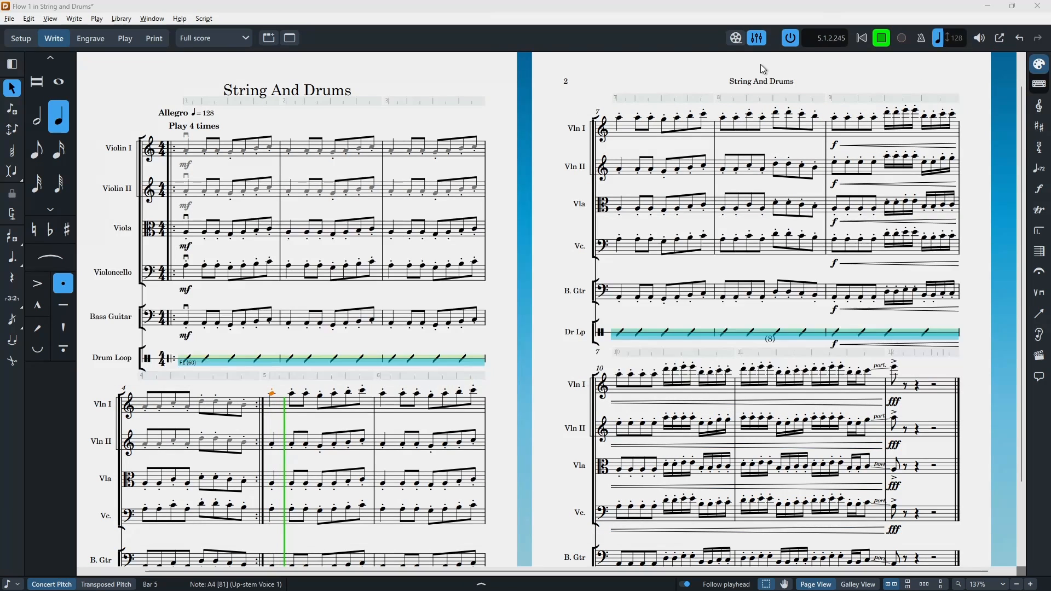
Step: Bring the Live Stage window back to the front and reposition it over the score
key(alt+Tab)
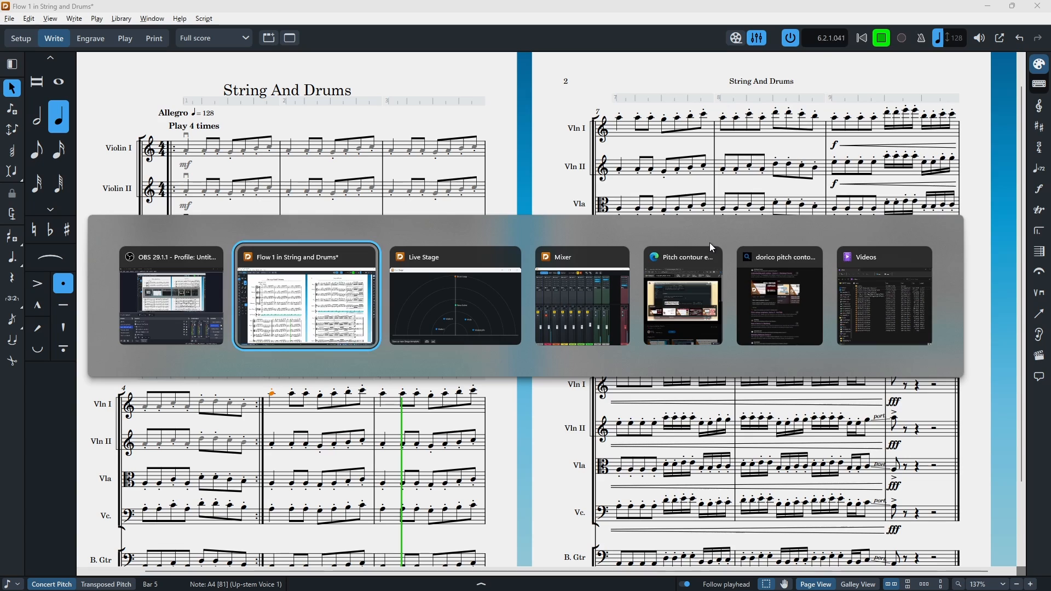
key(Tab)
drag(698, 363, 728, 369)
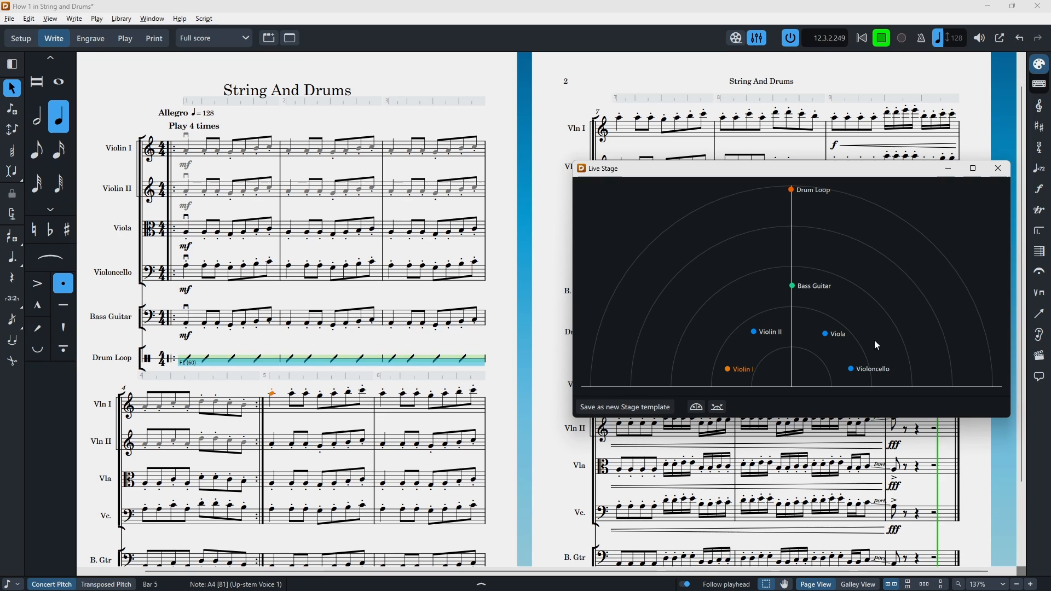
Step: Sweep Violin I across the Live Stage from far left to far right, placing it back near the lower left
key(F3)
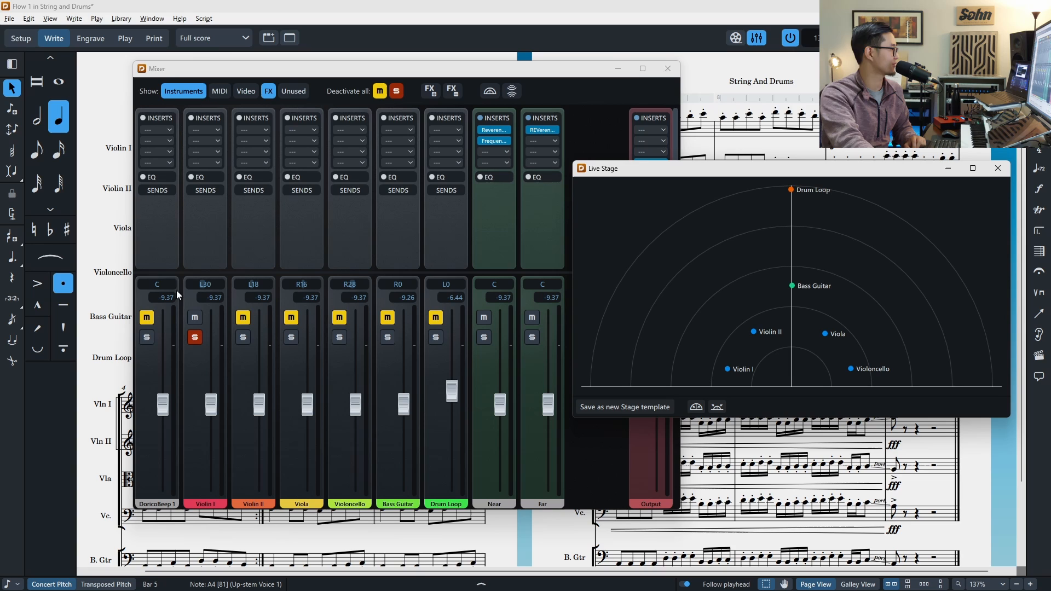
drag(726, 370, 583, 369)
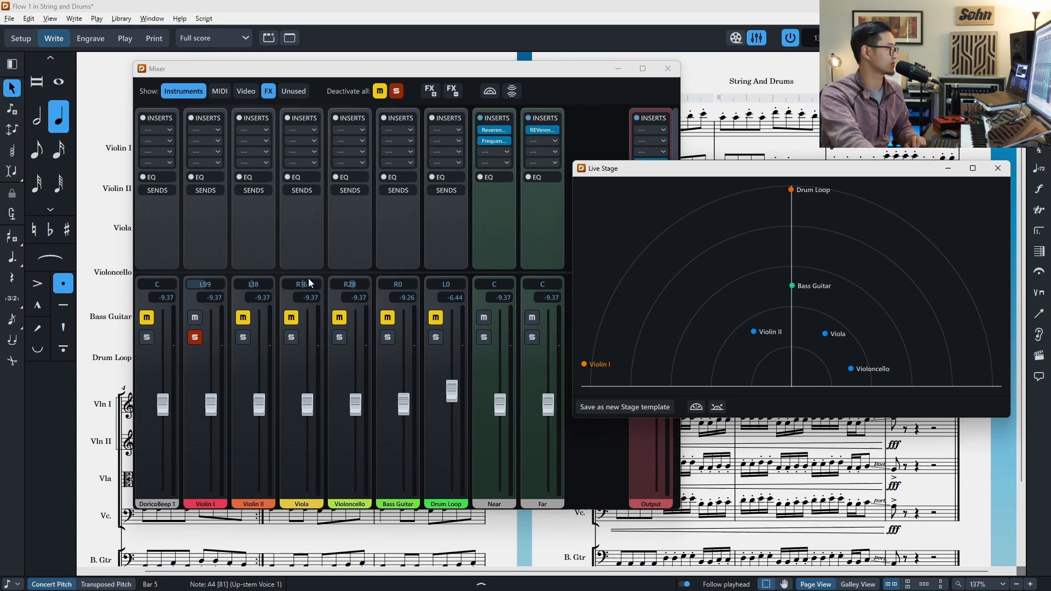
drag(881, 342, 995, 372)
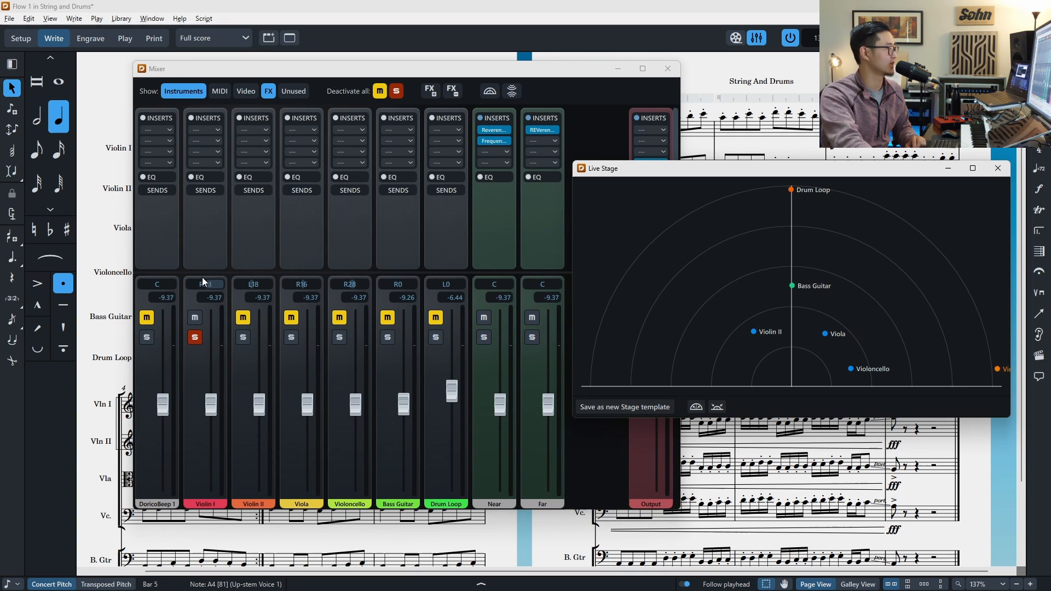
drag(999, 371, 734, 369)
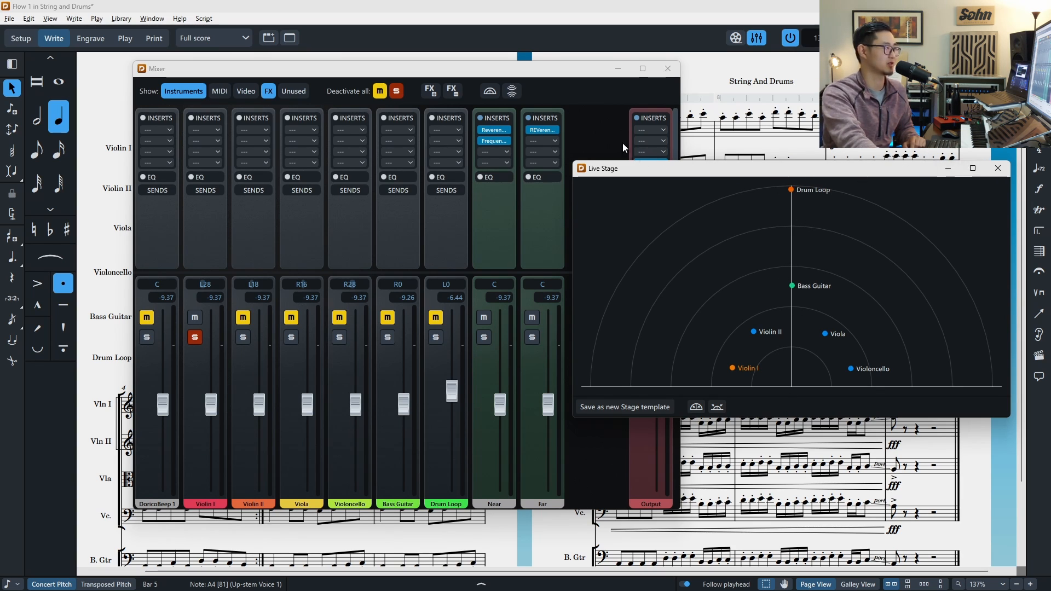
Step: Open and cancel the Live Space settings, then open the Frequency insert on the Near FX channel
click(602, 120)
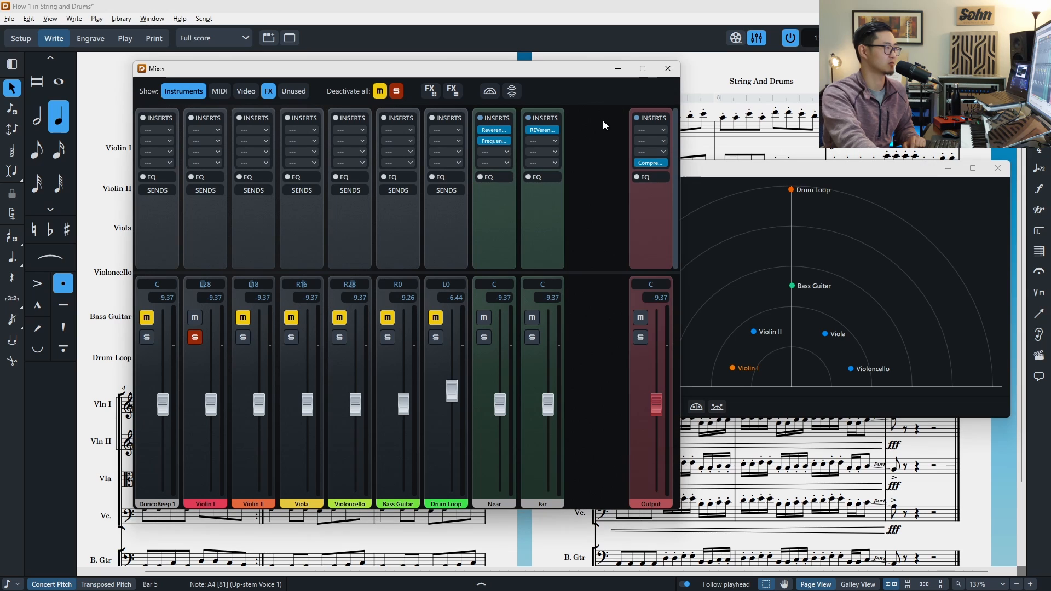
click(508, 94)
drag(694, 164, 685, 118)
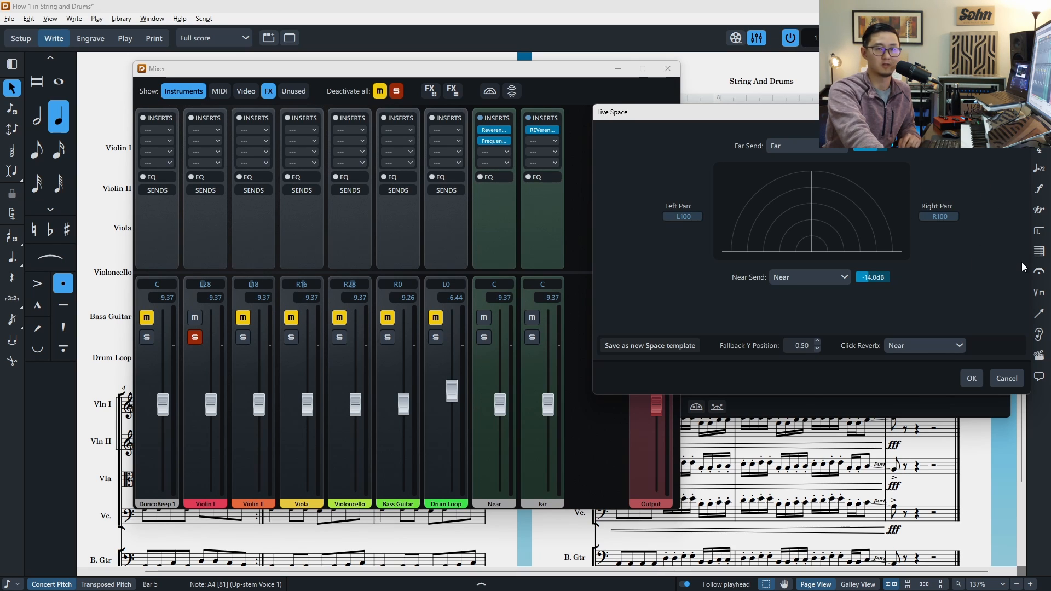
click(1011, 380)
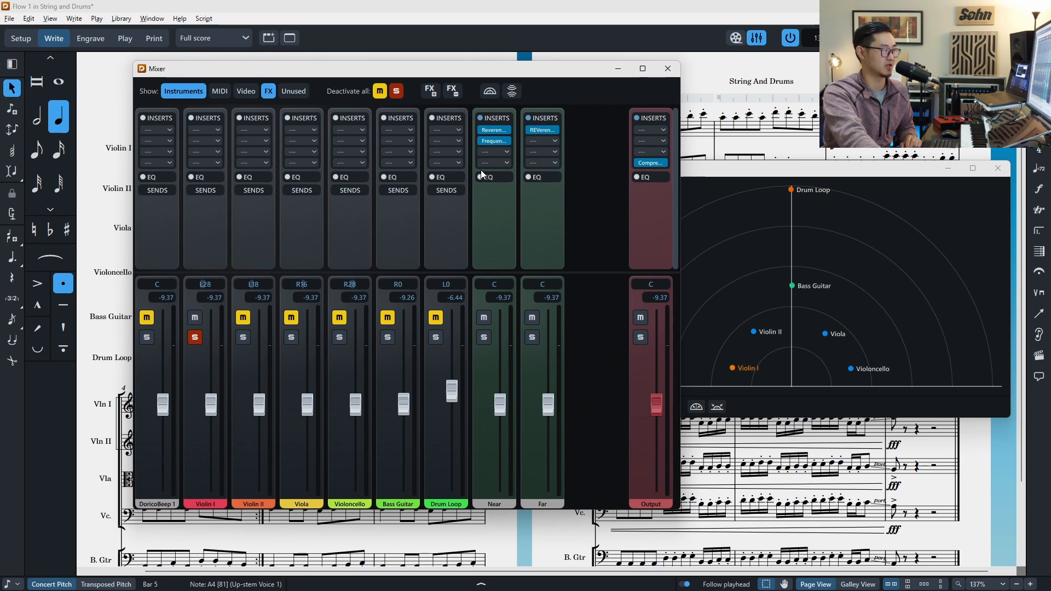
click(494, 140)
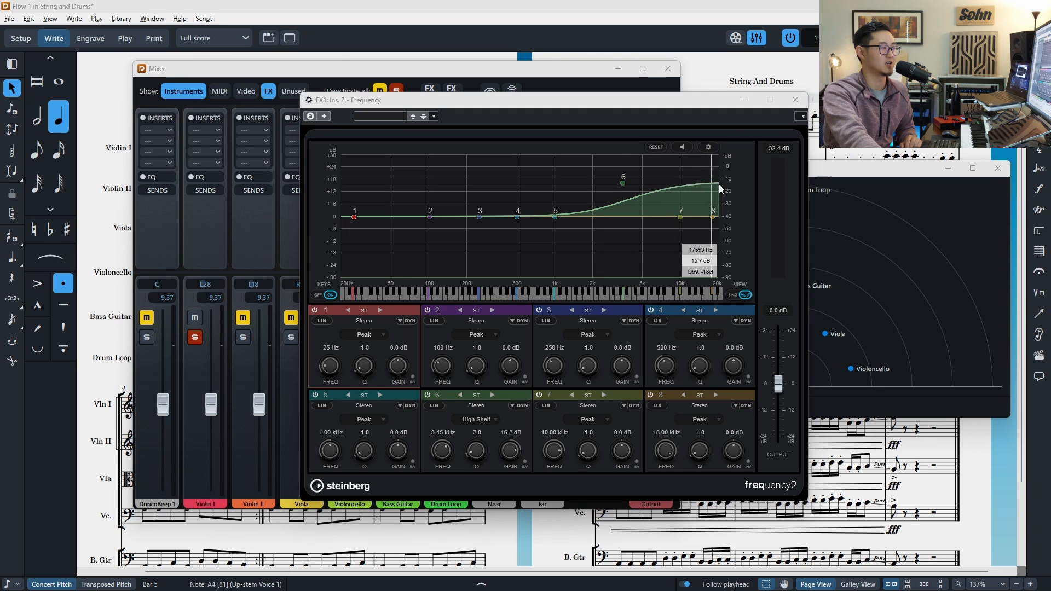
Step: Close the Frequency plugin window and open the Live Space settings, then close that dialog
click(794, 100)
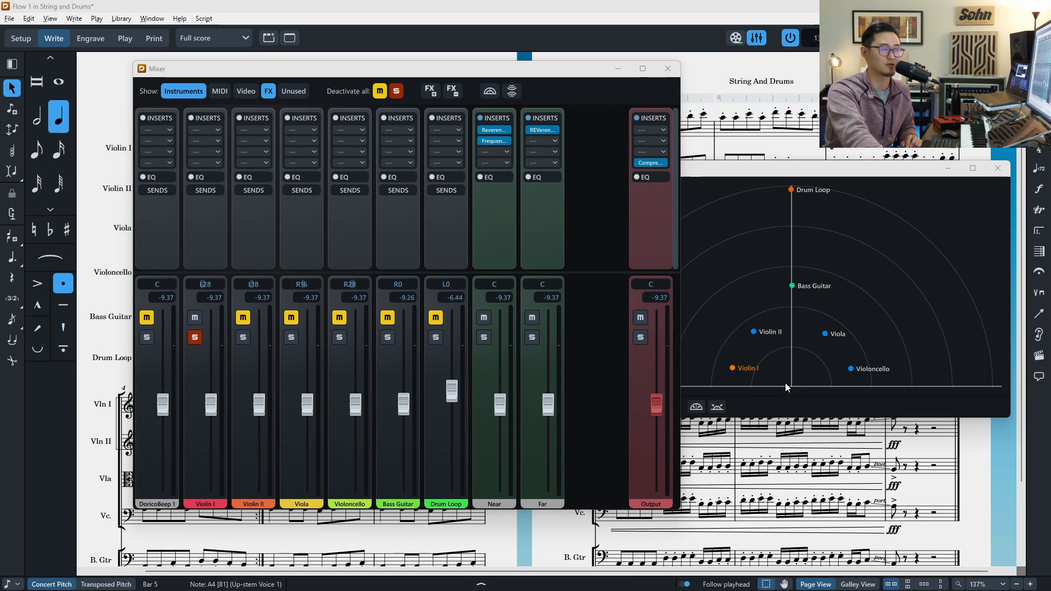
mouse_move(549, 134)
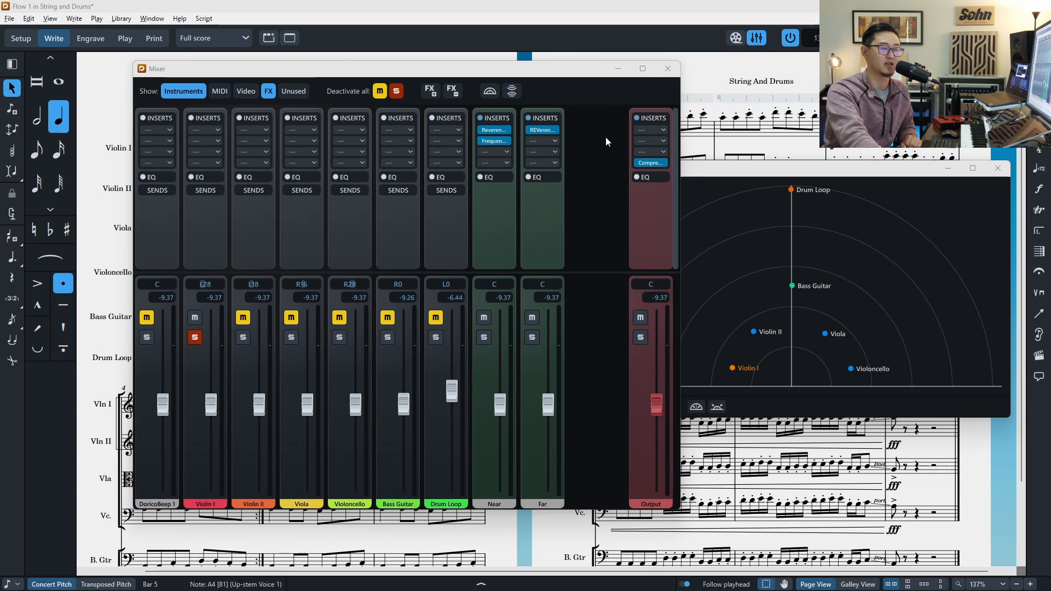
click(511, 91)
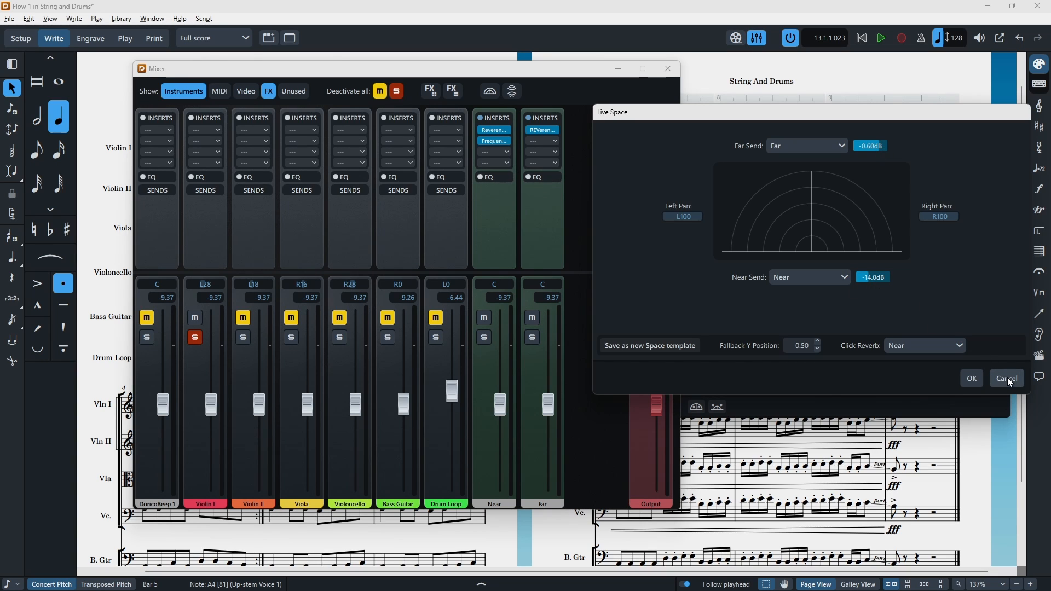
click(971, 379)
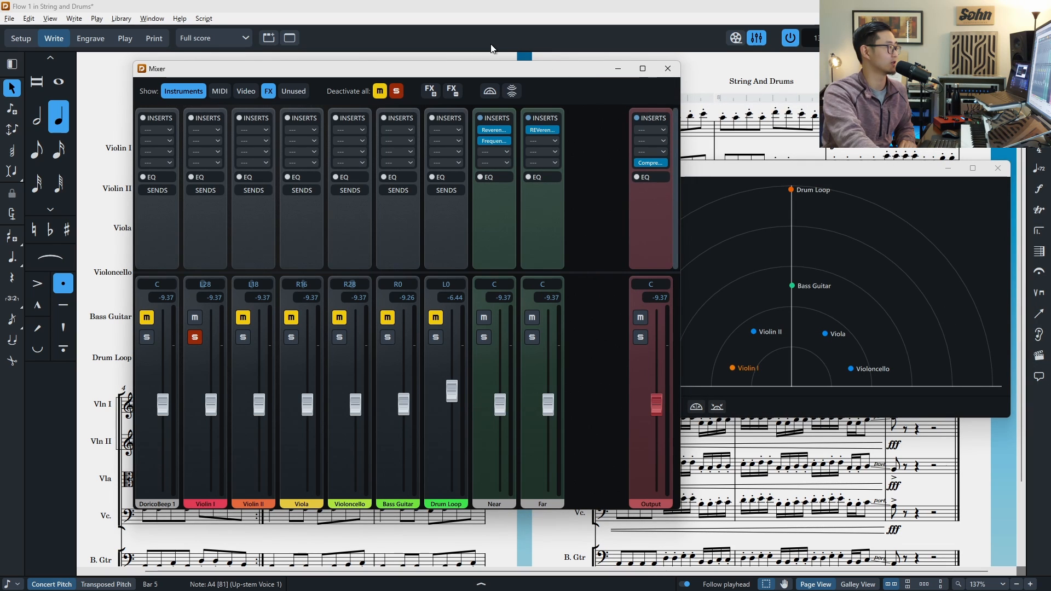
Step: Reopen the Mixer and solo Violoncello instead of Violin I
click(708, 83)
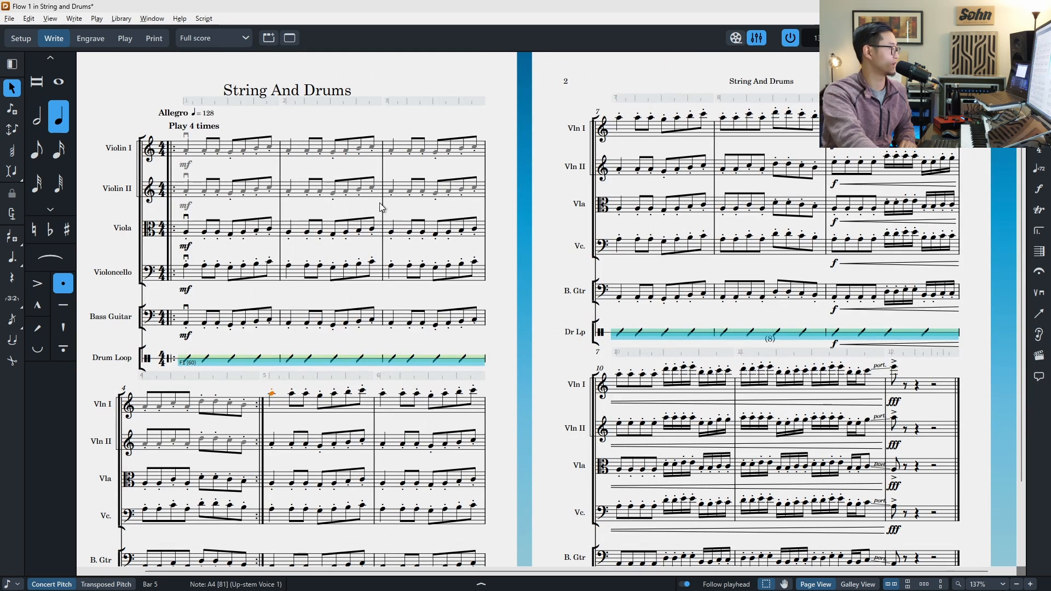
click(756, 39)
click(756, 39)
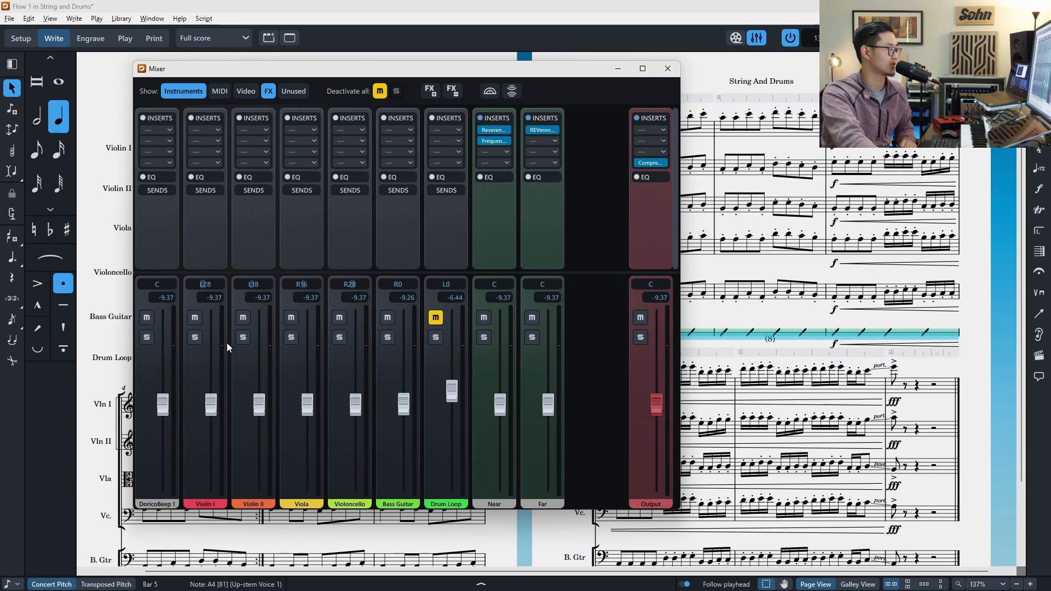
click(340, 337)
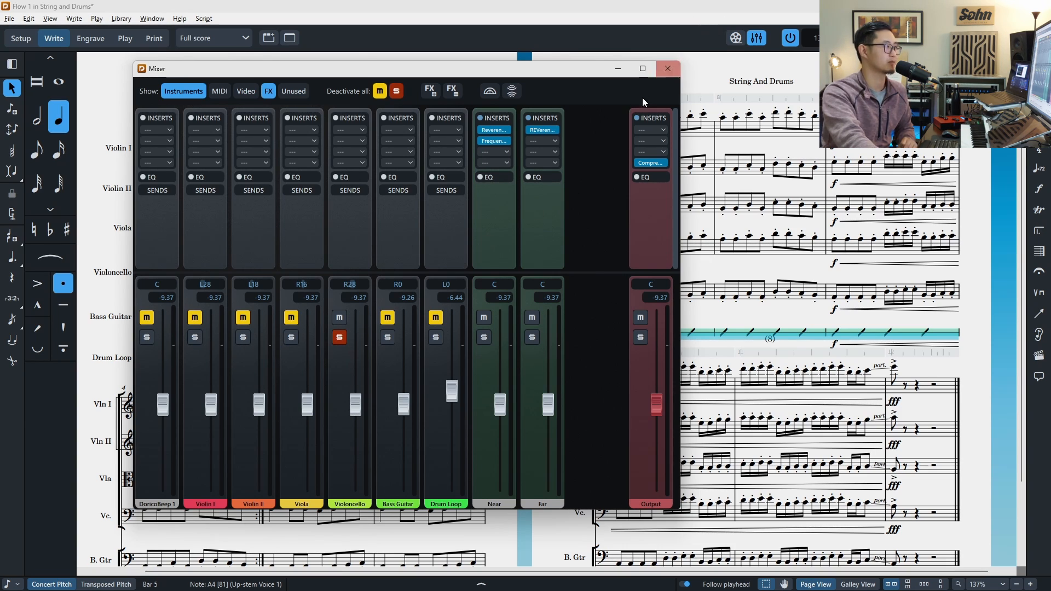
Step: Start playback and bring the Live Stage window to the front
click(576, 26)
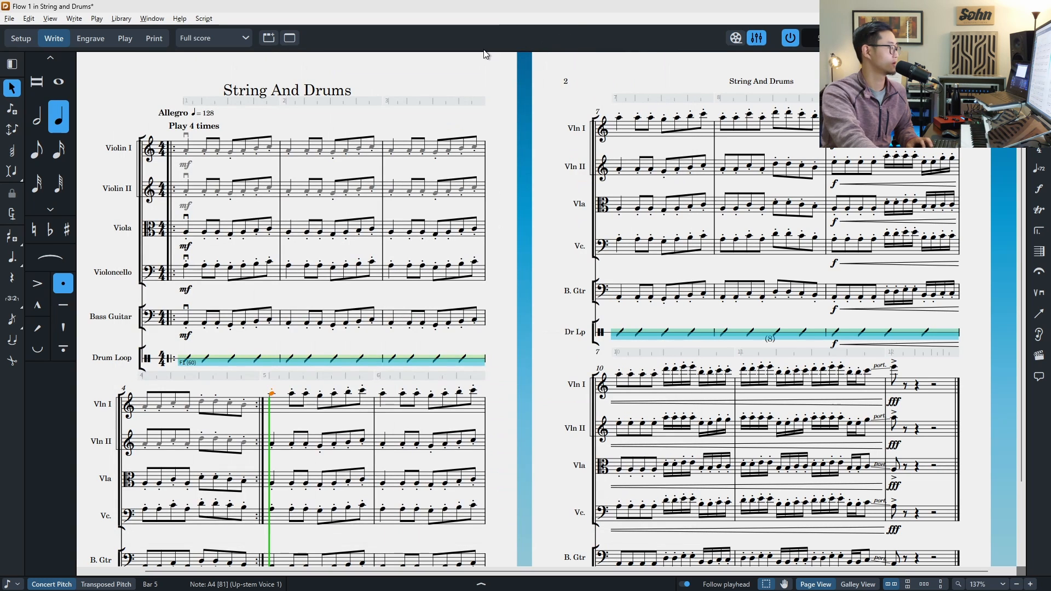
click(882, 40)
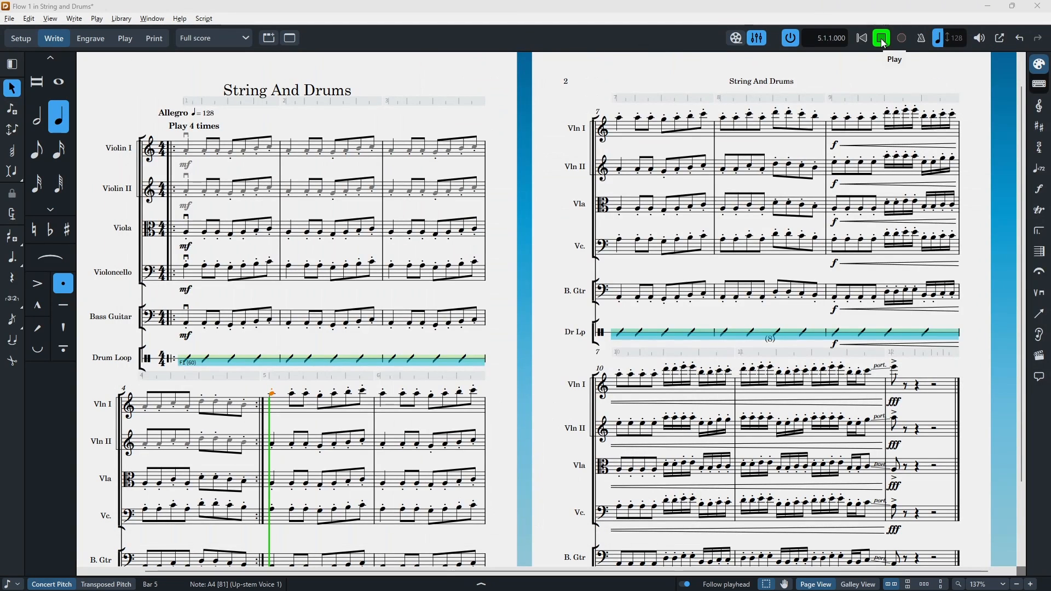
key(alt+Tab)
key(alt+Tab)
key(alt+Tab)
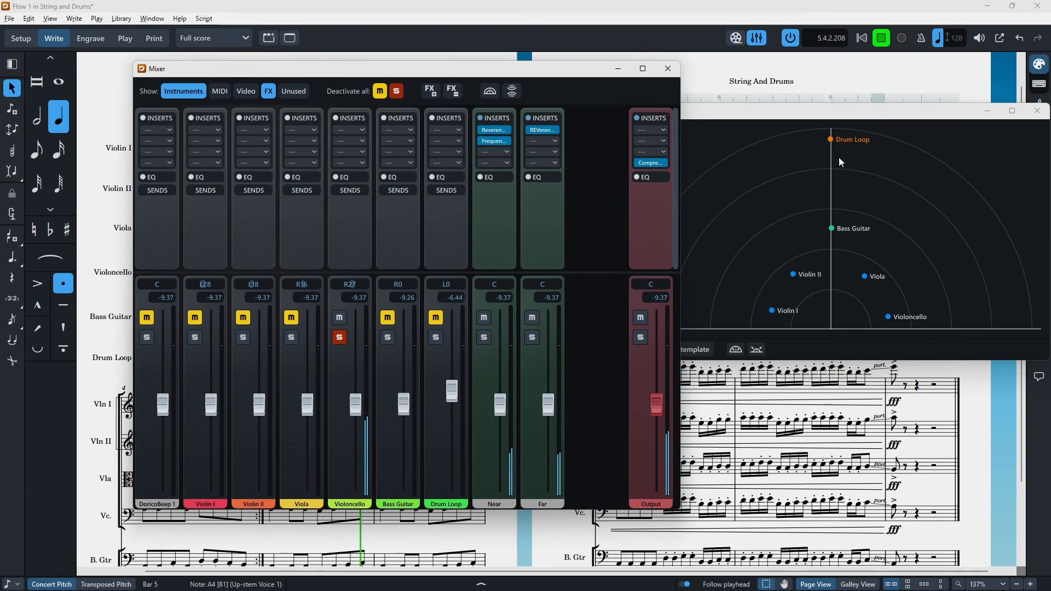
Step: Move Violoncello on the Live Stage toward the back, then to the far left rear
drag(892, 315, 822, 285)
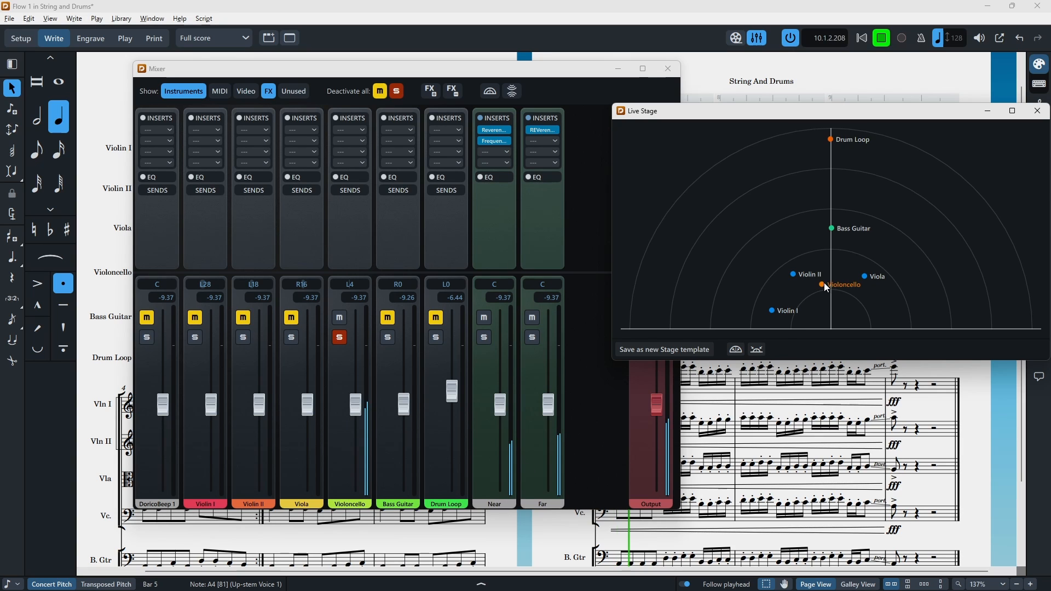
drag(822, 284, 836, 146)
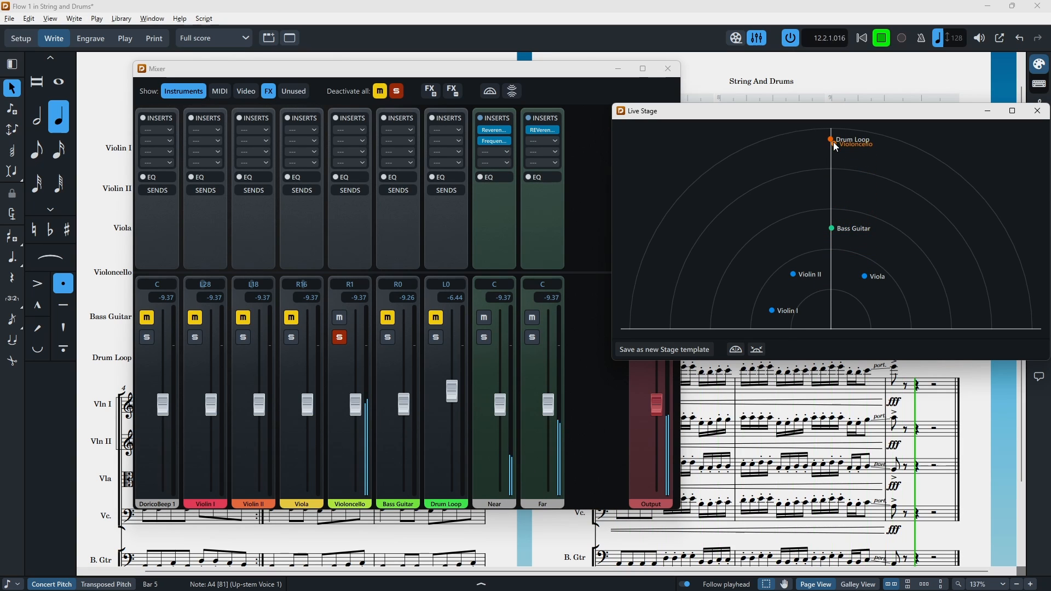
drag(834, 147, 760, 143)
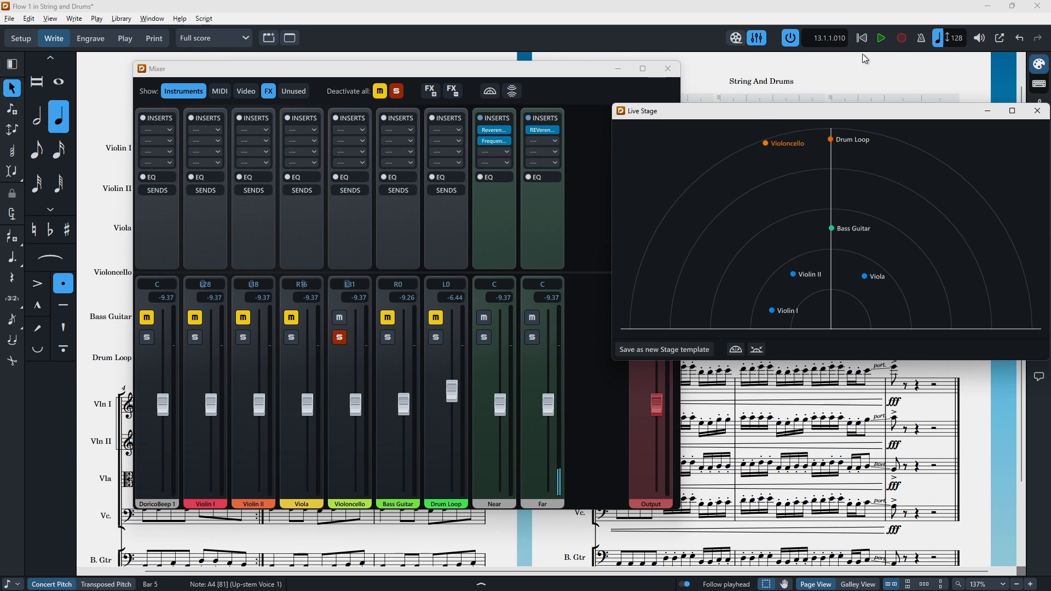
Step: Restart playback and drag Violoncello to the front centre, then to the back centre of the Live Stage
click(884, 37)
key(alt+Tab)
key(alt+Tab)
key(alt+Tab)
click(762, 142)
drag(763, 142, 826, 330)
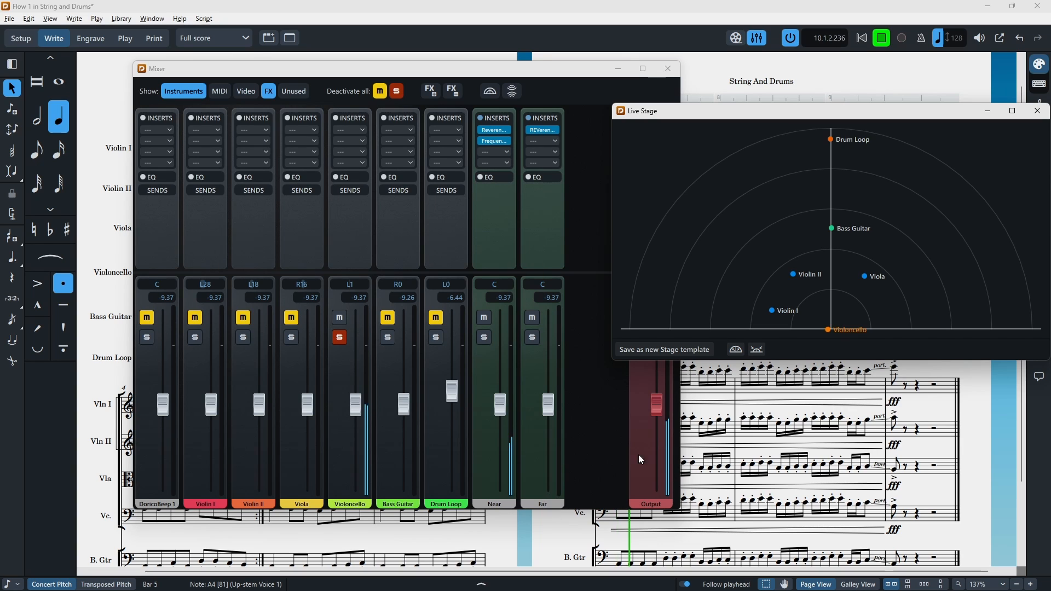
drag(833, 332, 830, 168)
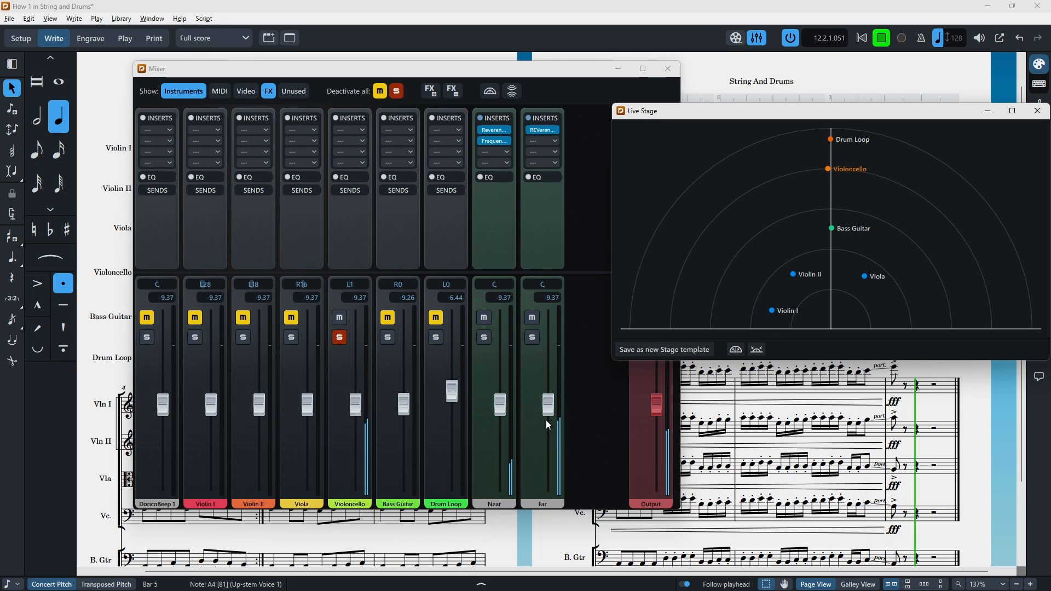
Step: Return Violoncello to its original lower-right stage position and close the Live Stage and Mixer windows
drag(826, 169, 887, 310)
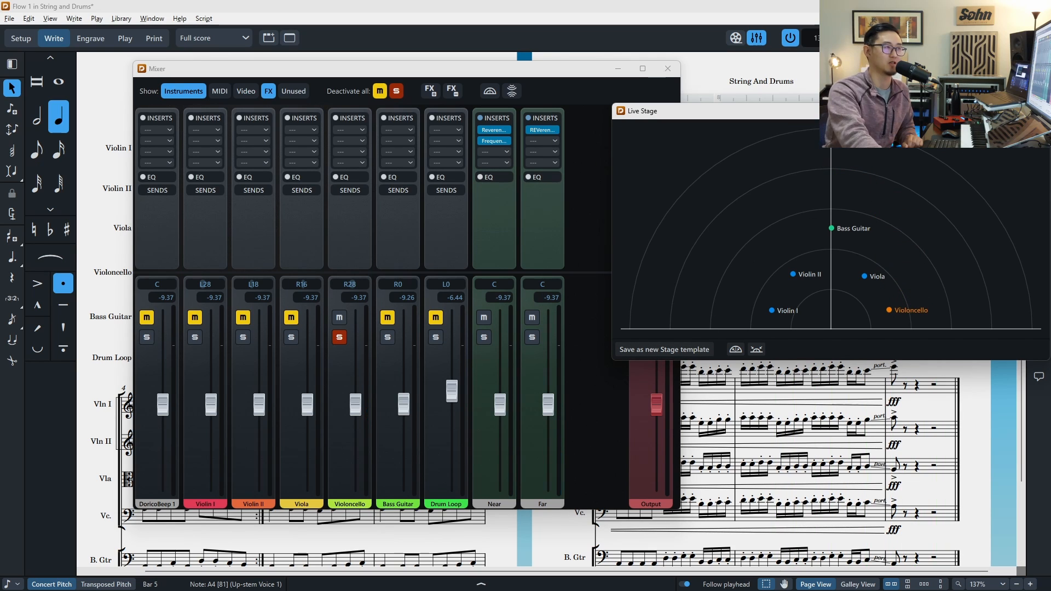
click(1036, 111)
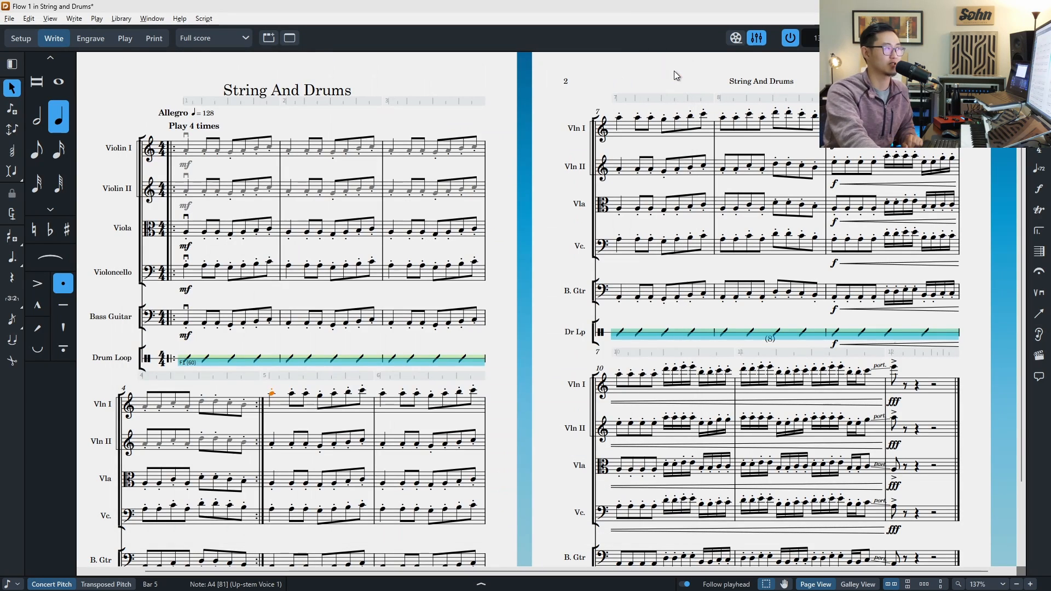
click(667, 68)
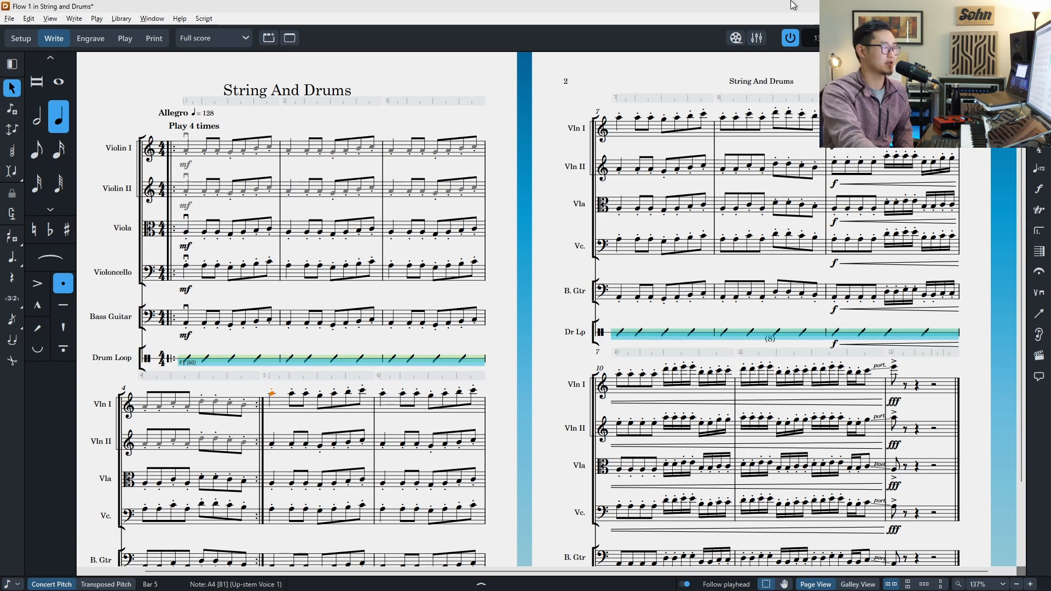
Step: Open the Edit Instruments dialog, scroll through the Violin's staff, transposition and range settings, and cancel
click(121, 18)
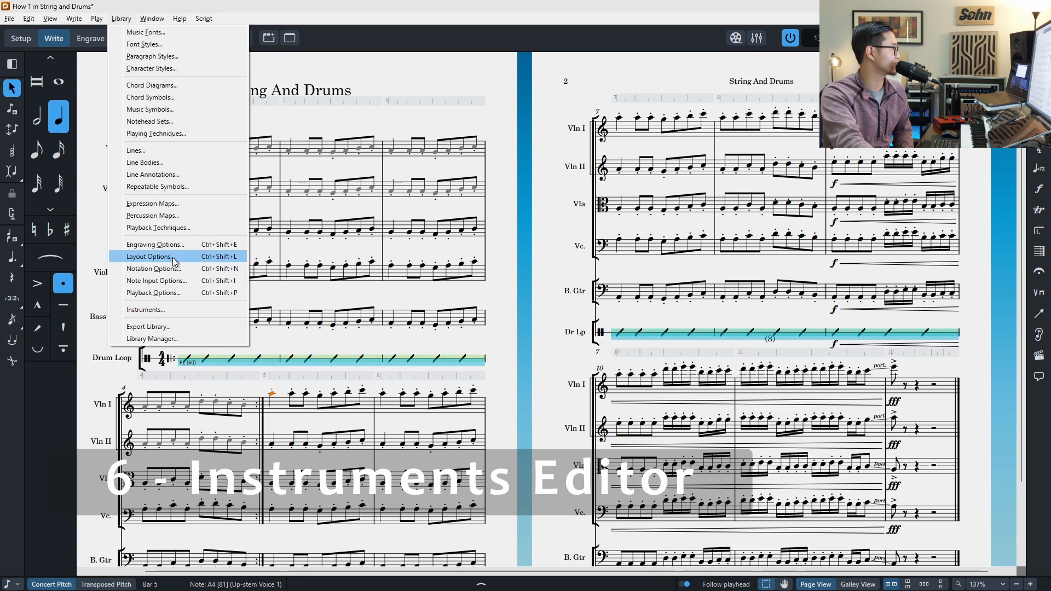
click(145, 309)
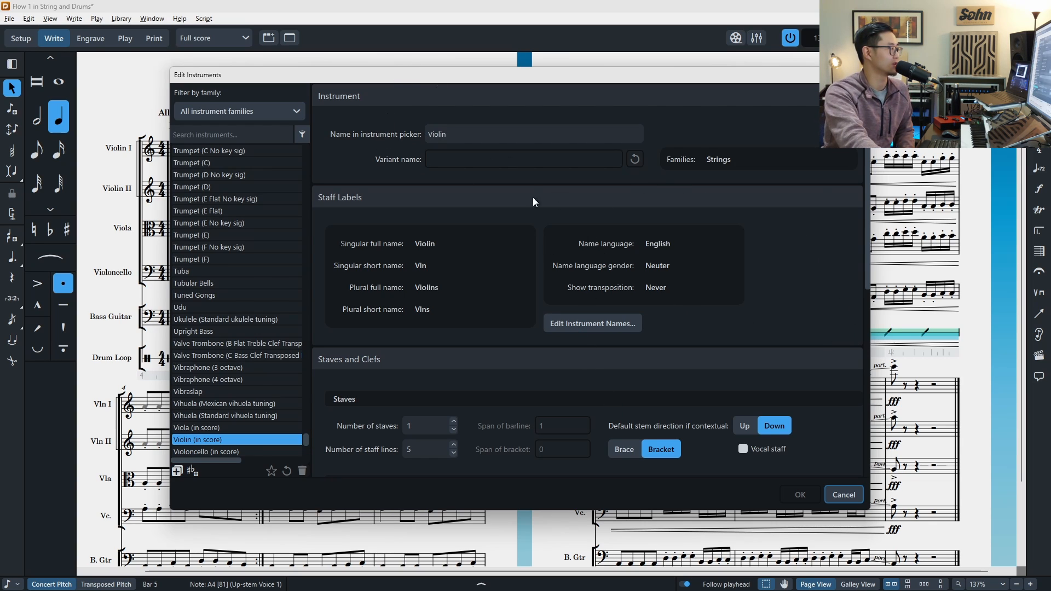
scroll(472, 219, down, 3)
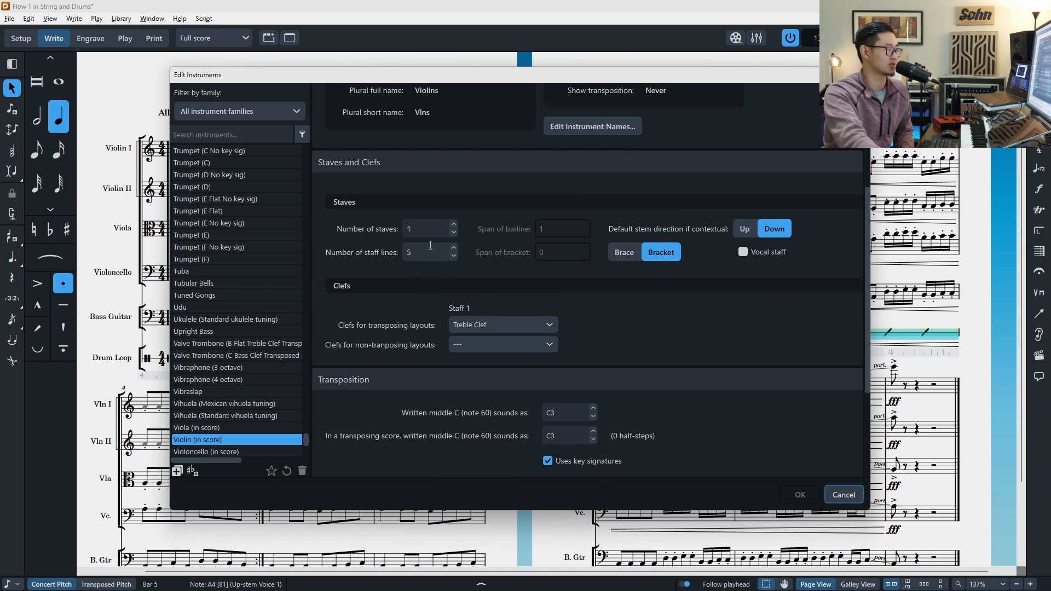
scroll(494, 307, down, 1)
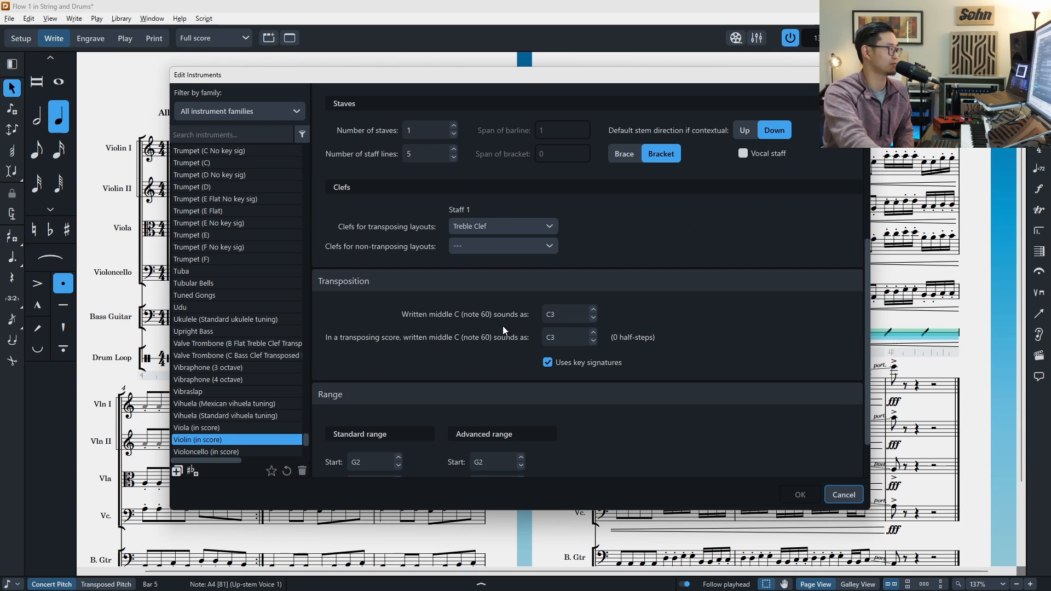
scroll(525, 293, down, 1)
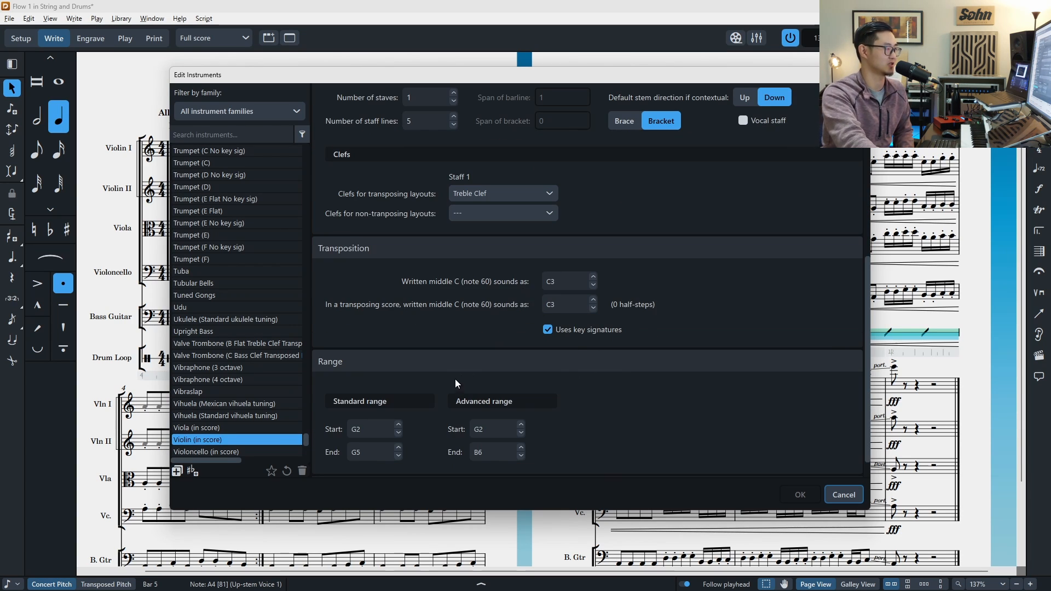
click(842, 494)
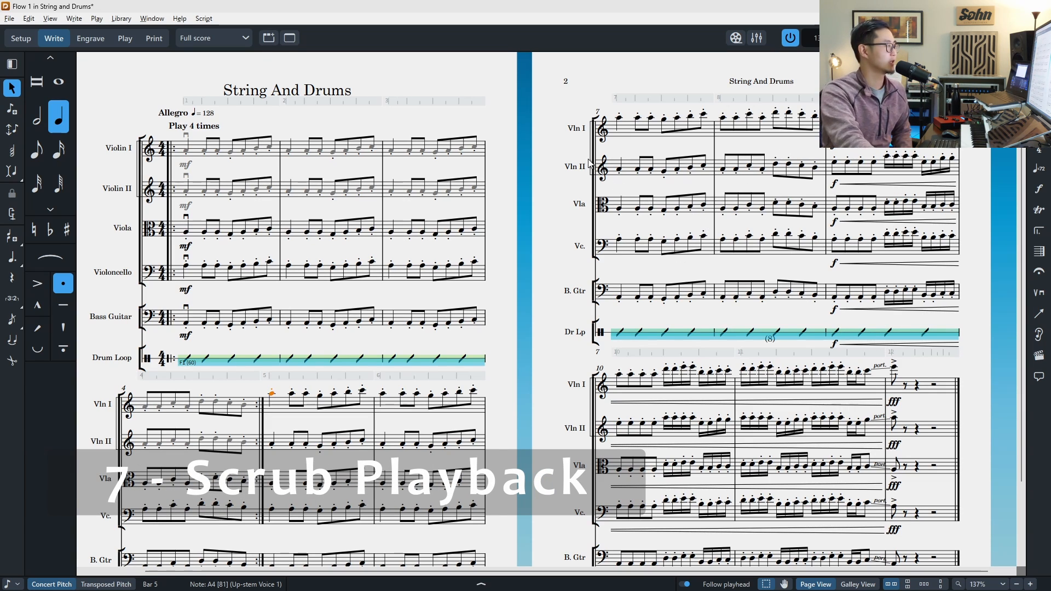
Step: Select the first Bass Guitar note in bar 5 and play back from the selection, then stop
scroll(394, 420, down, 3)
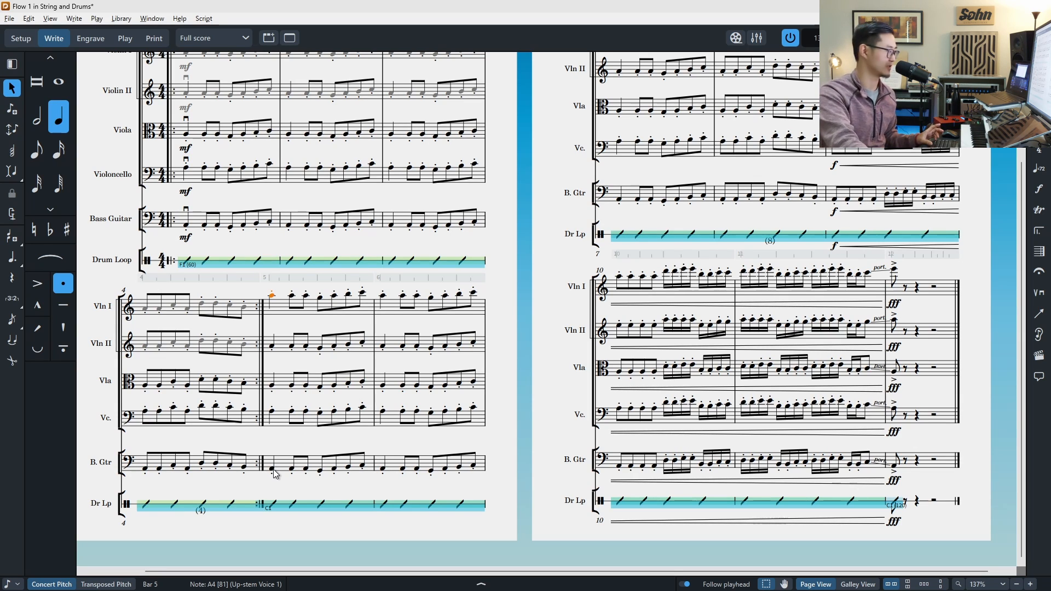
ctrl+alt+click(272, 467)
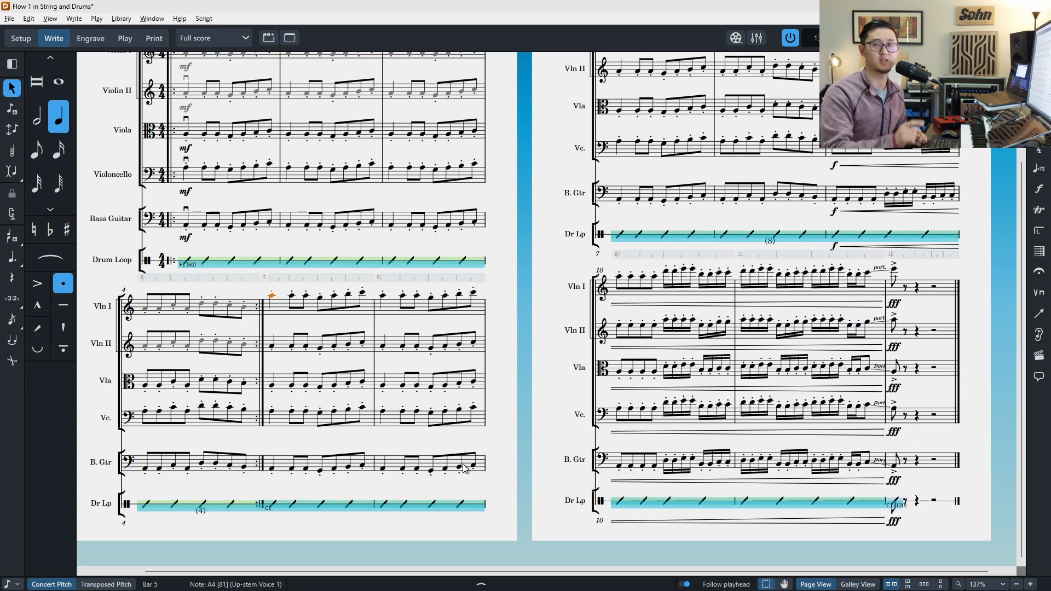
scroll(463, 465, up, 1)
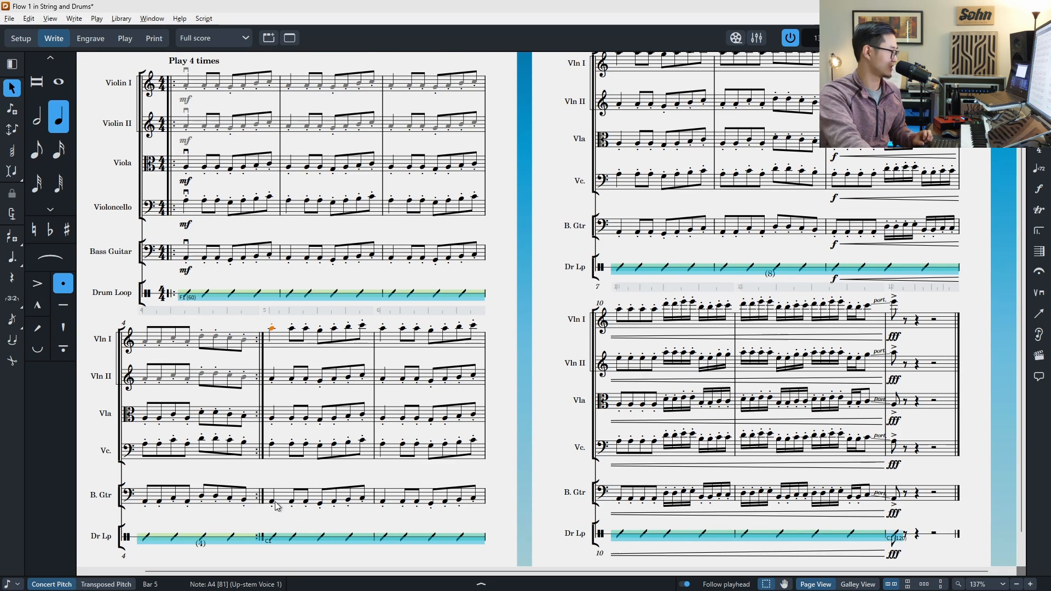
key(p)
key(space)
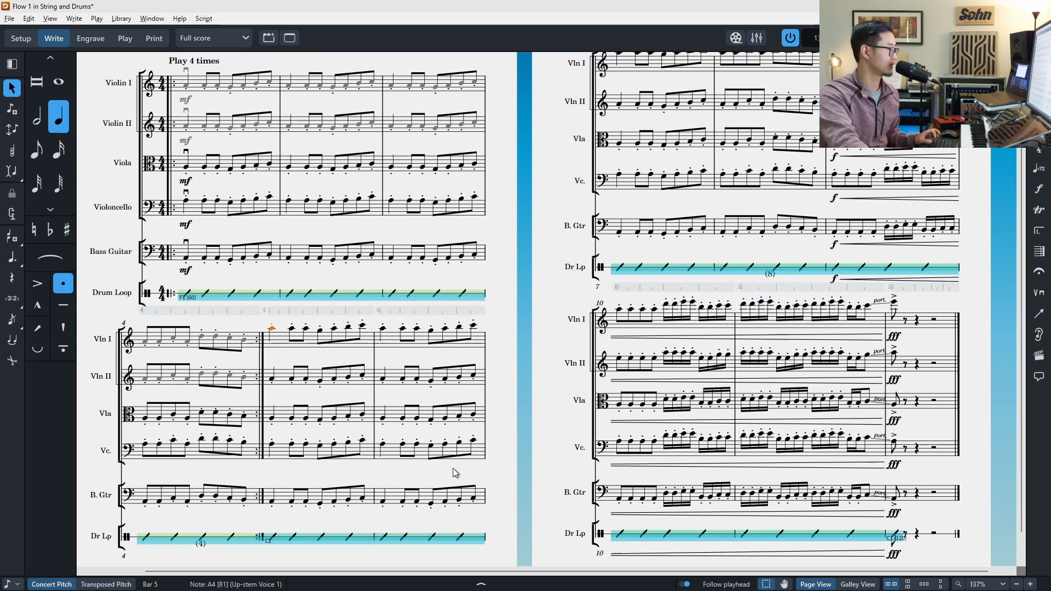
Step: Unsolo Violoncello in the Mixer and close the Mixer
click(756, 39)
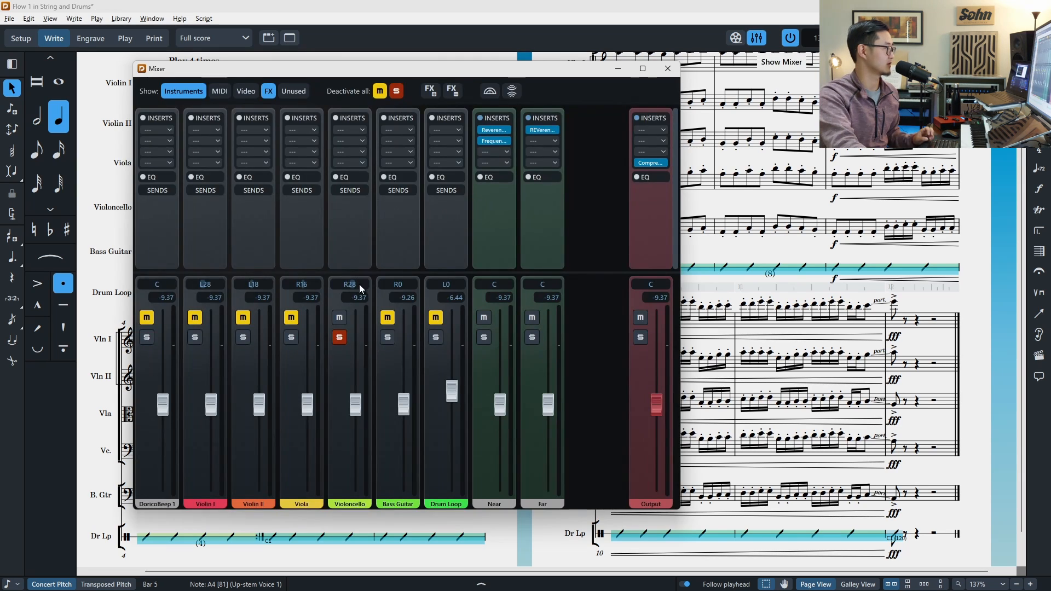
click(339, 337)
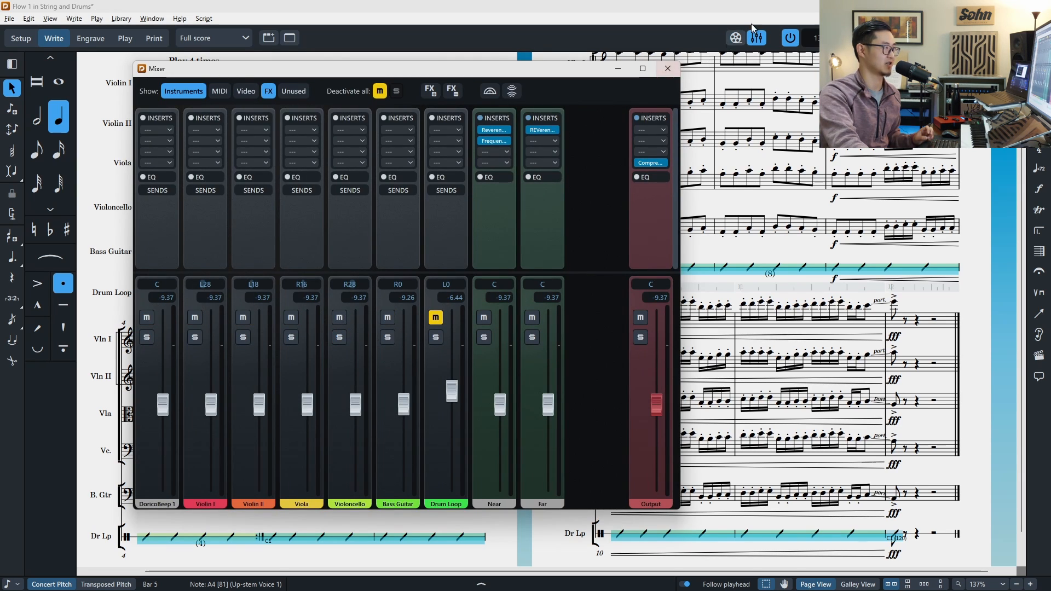
click(667, 68)
Step: Select the first Bass Guitar note in bar 5 and toggle scrub playback on and off
alt+click(271, 500)
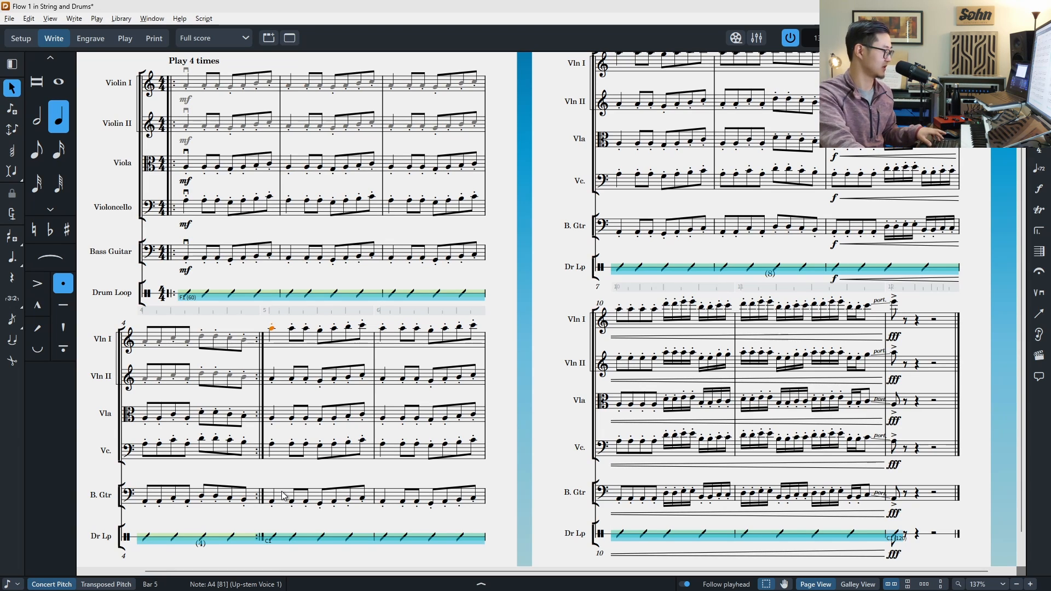
key(ctrl+space)
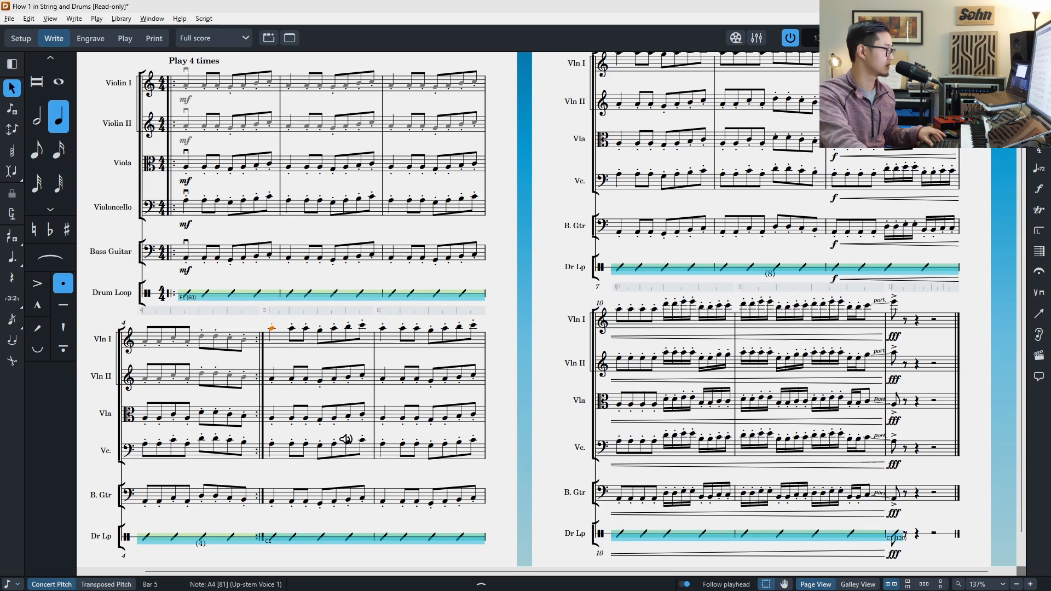
key(Escape)
key(ctrl+space)
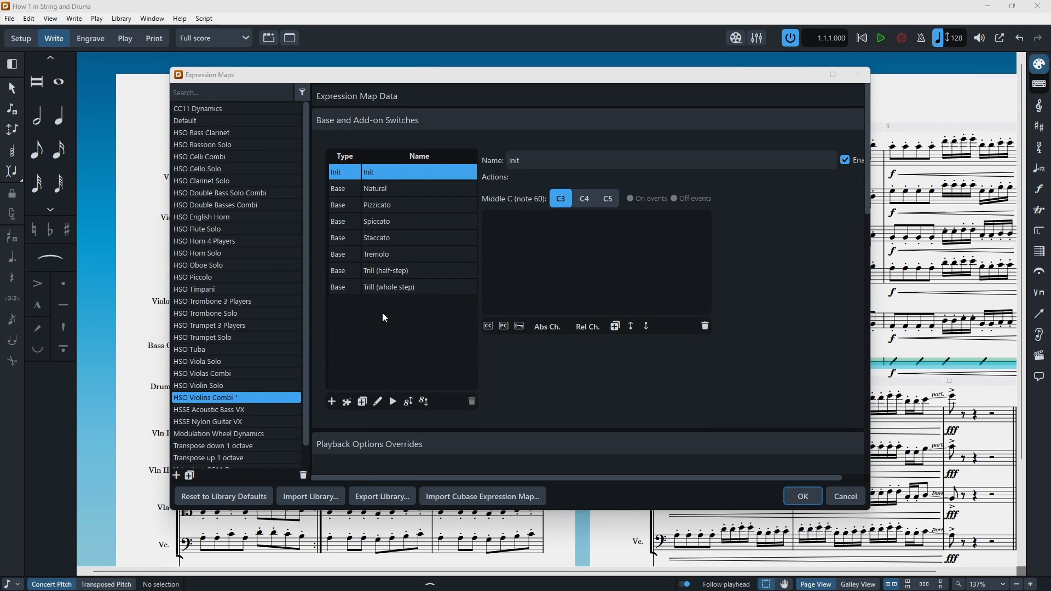
Step: Inspect the Natural and Spiccato switches of the HSO Violins Combi expression map
click(404, 188)
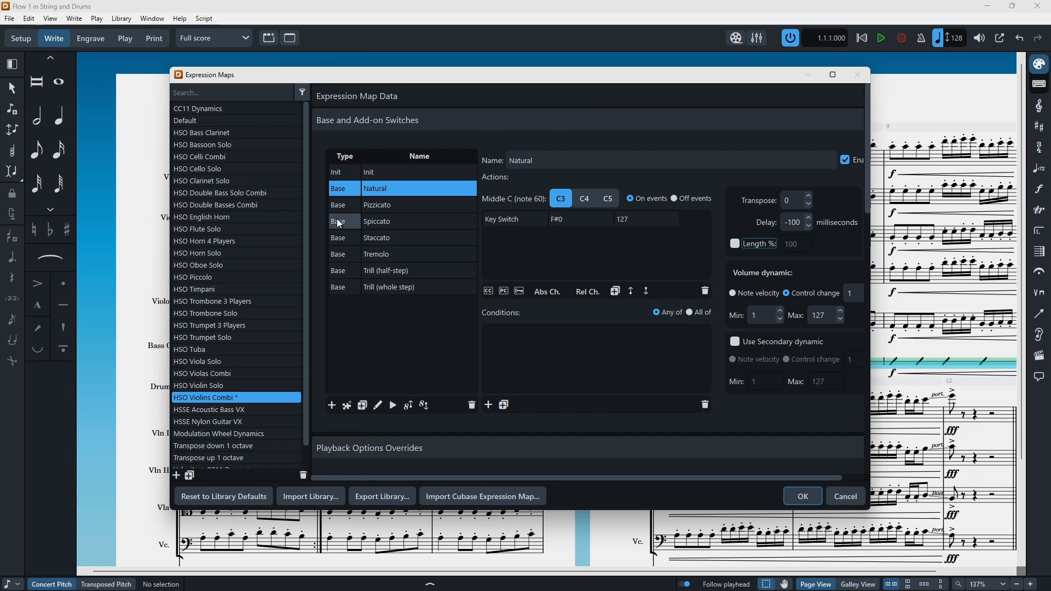
click(381, 225)
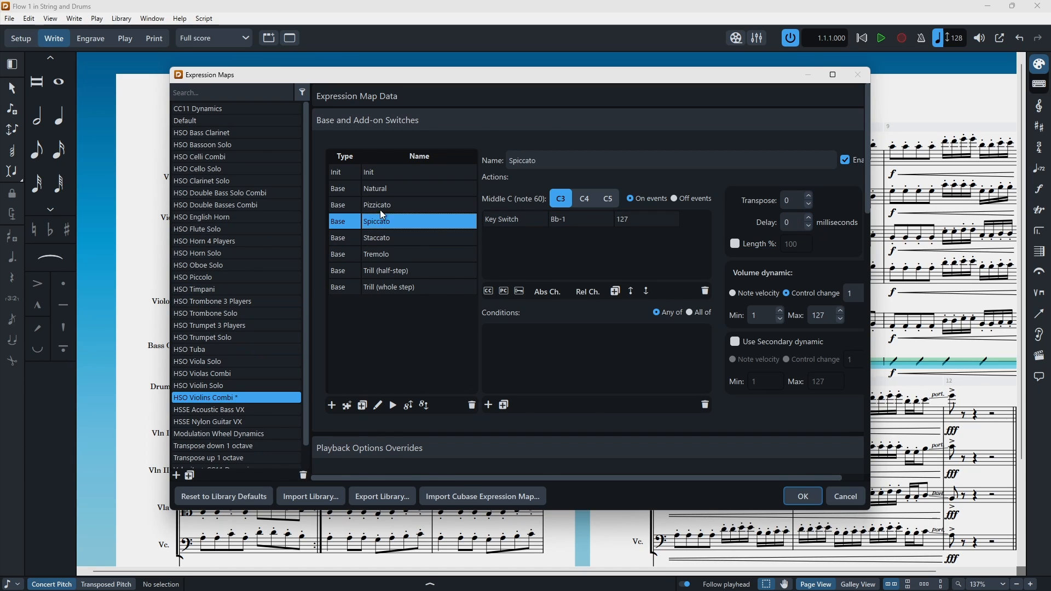
click(385, 191)
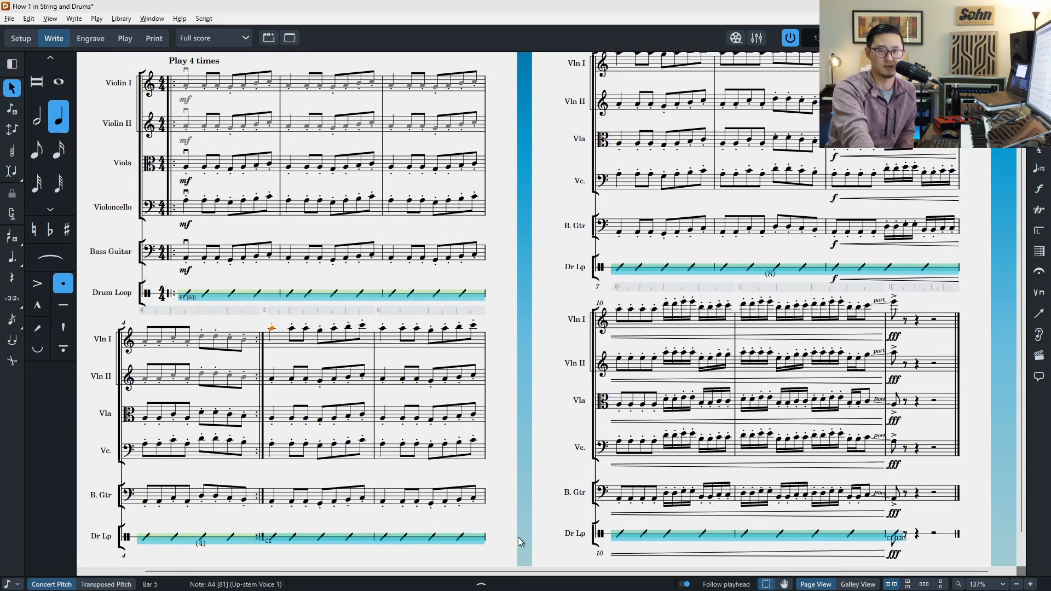
Step: Open the Ornaments panel beside the score
click(1038, 211)
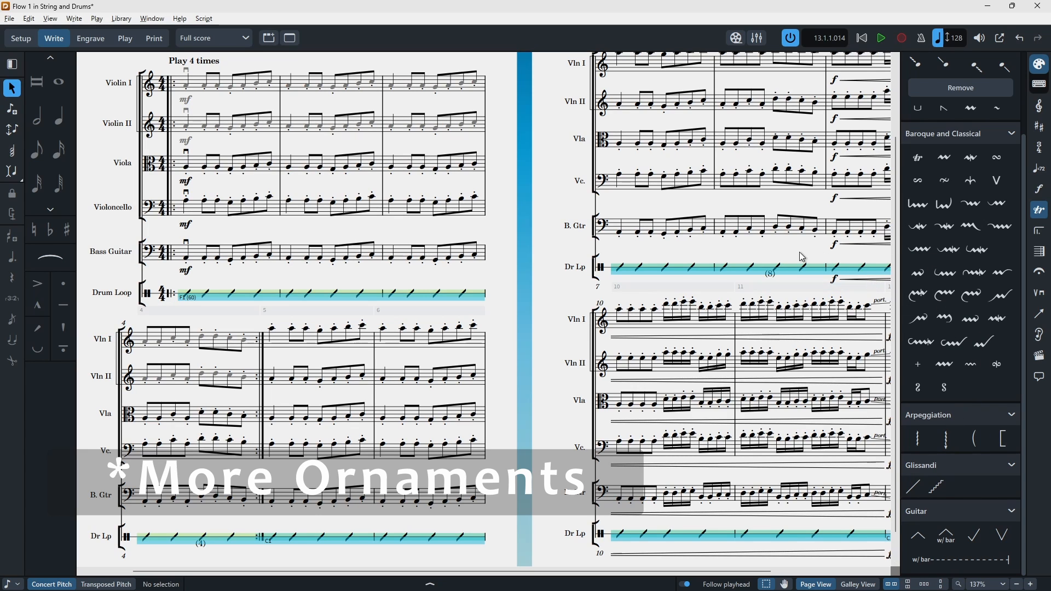
click(1045, 216)
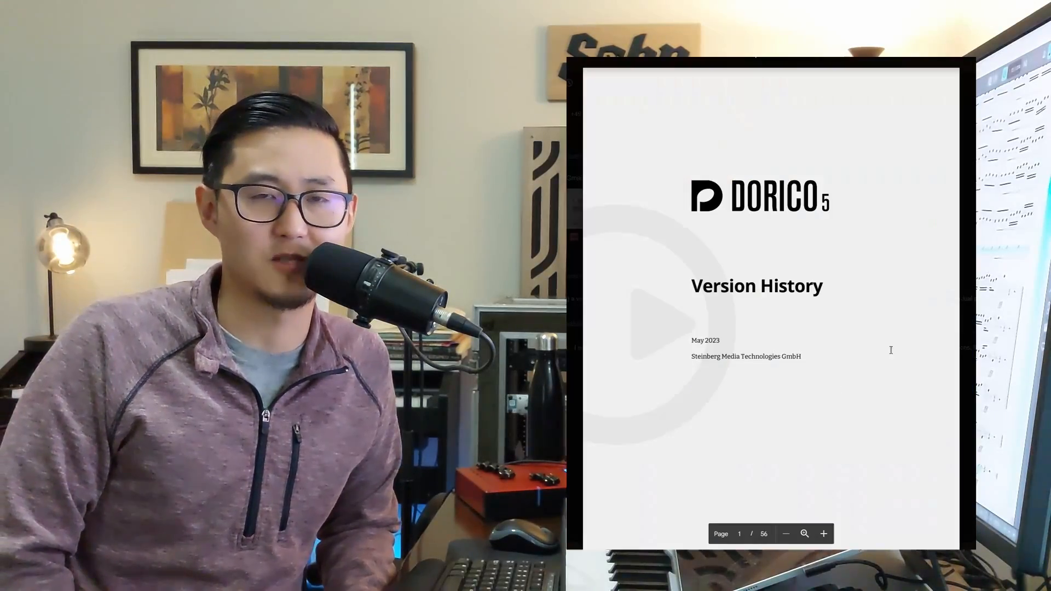
Step: Scroll through the Dorico 5 Version History document
scroll(930, 298, down, 10)
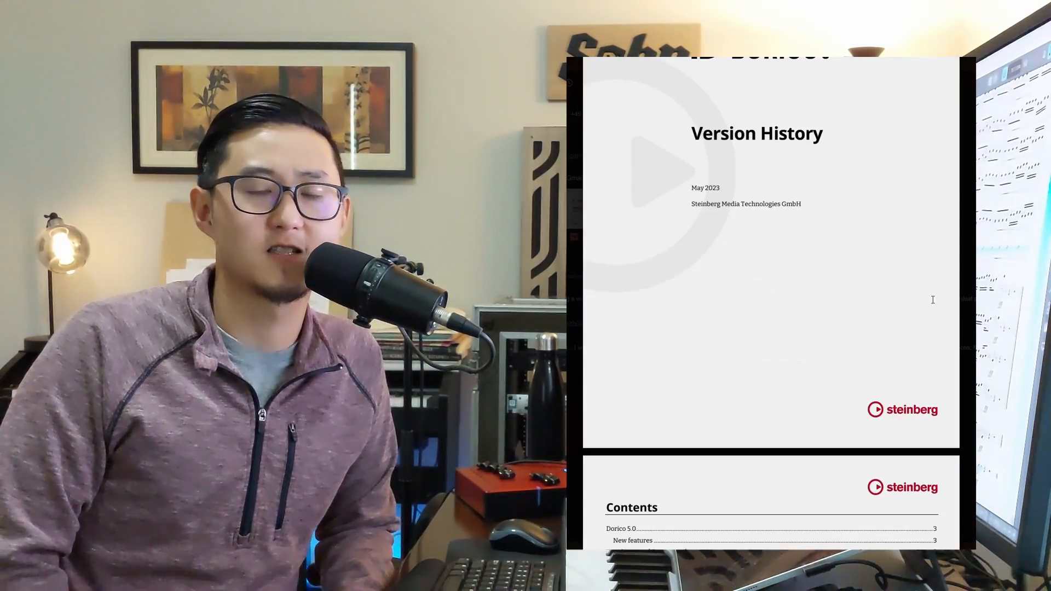
scroll(942, 288, down, 10)
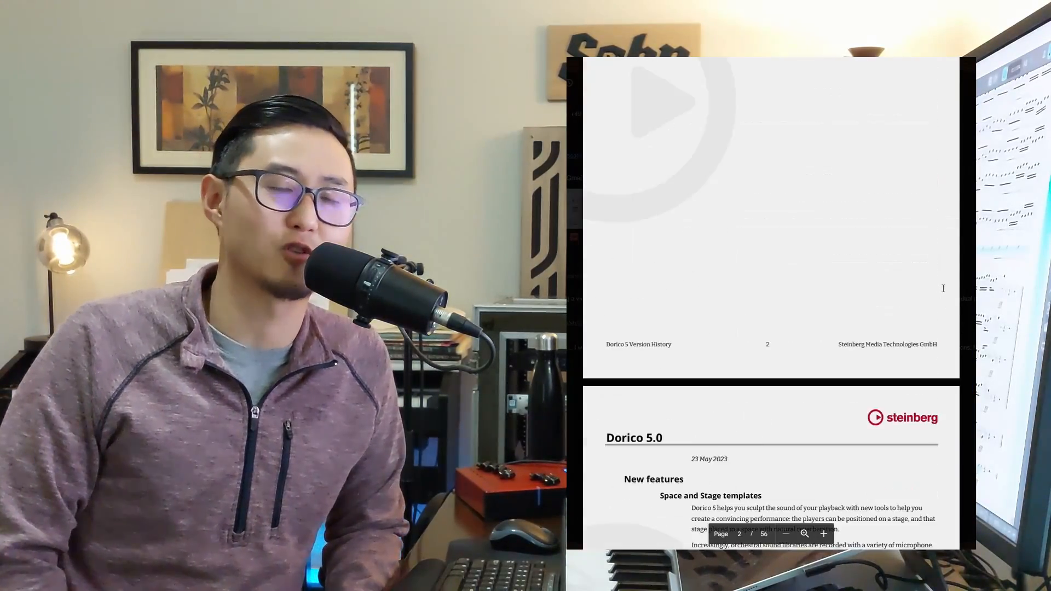